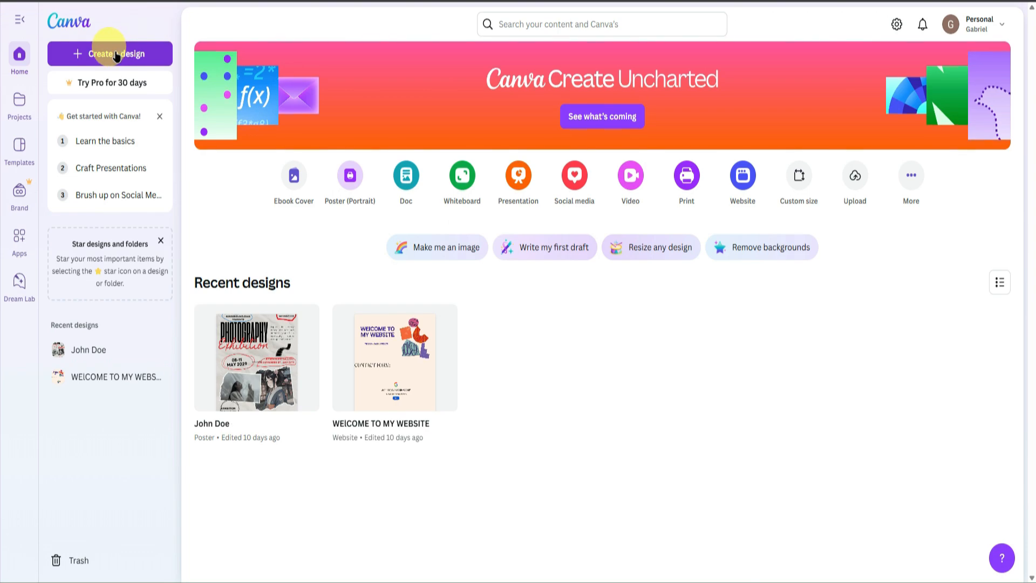
# Search the new-design types for "brochure" and create a blank Brochure (Landscape) design.
pyautogui.click(115, 56)
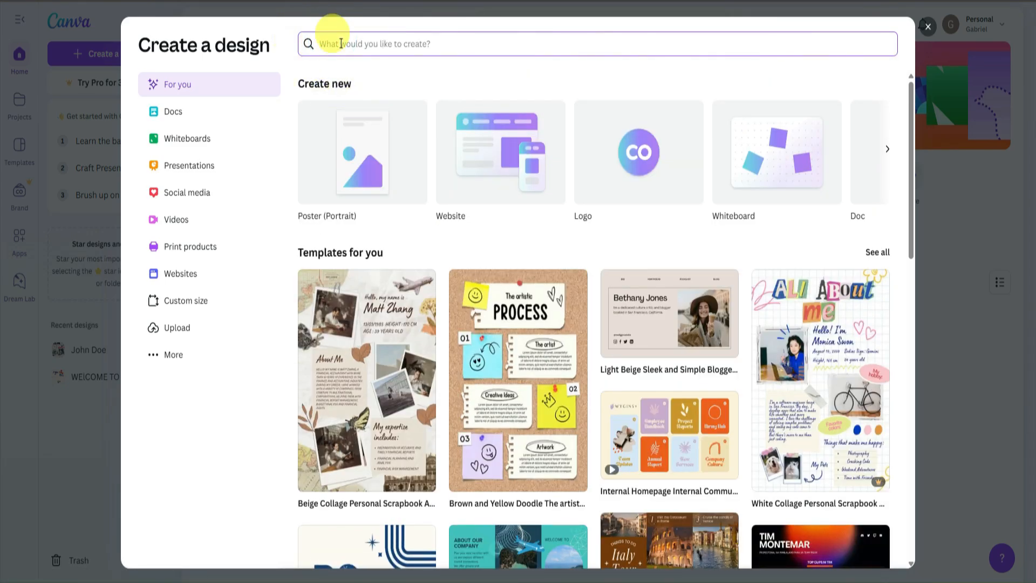
pyautogui.write('brochure')
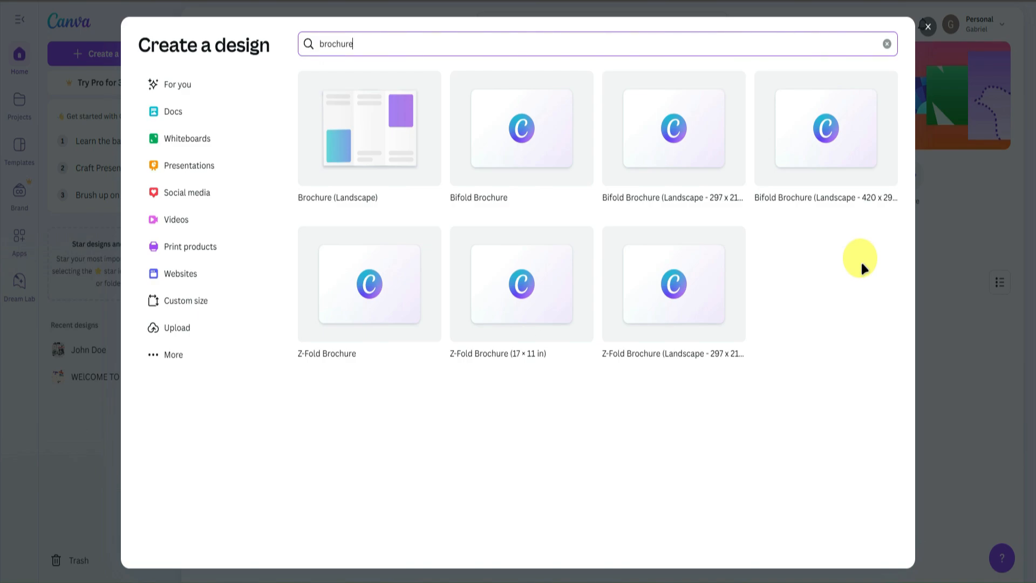
pyautogui.click(374, 146)
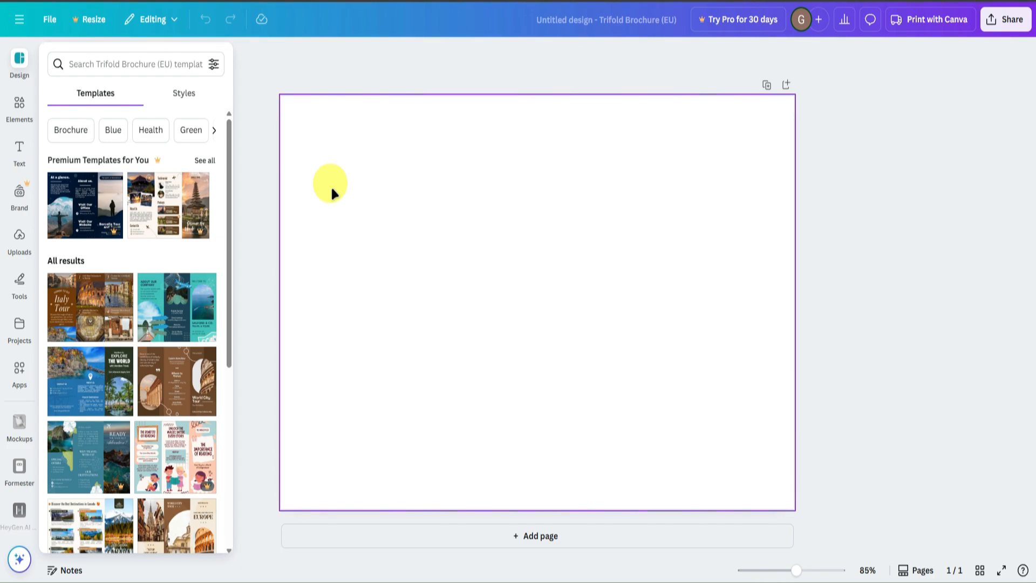
# Browse the brochure templates and apply both pages of the Brown Minimalist Italy Tour Trifold Brochure.
pyautogui.scroll(-4, 224, 216)
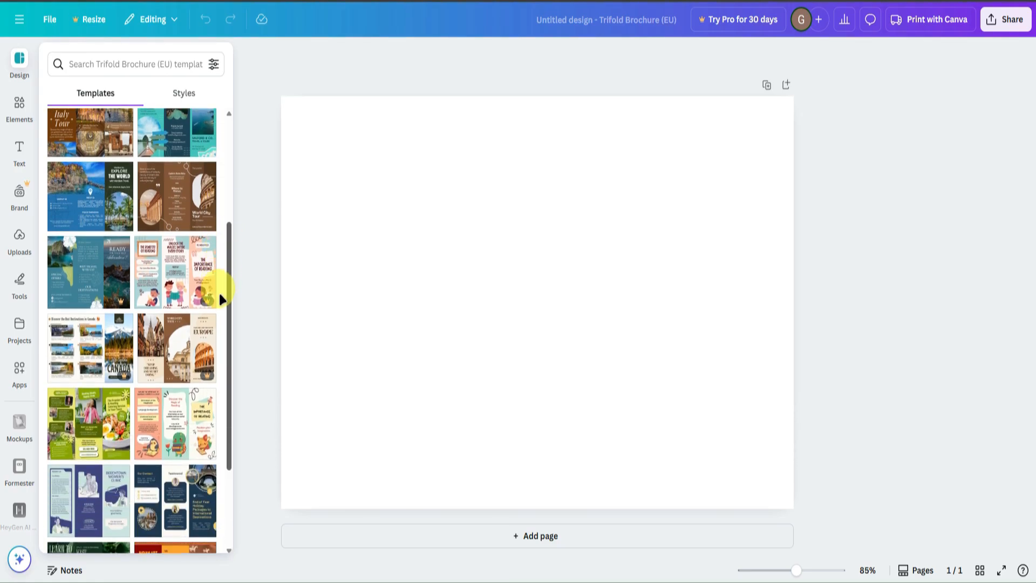
pyautogui.moveTo(220, 294); pyautogui.dragTo(232, 187)
pyautogui.scroll(-5, 112, 248)
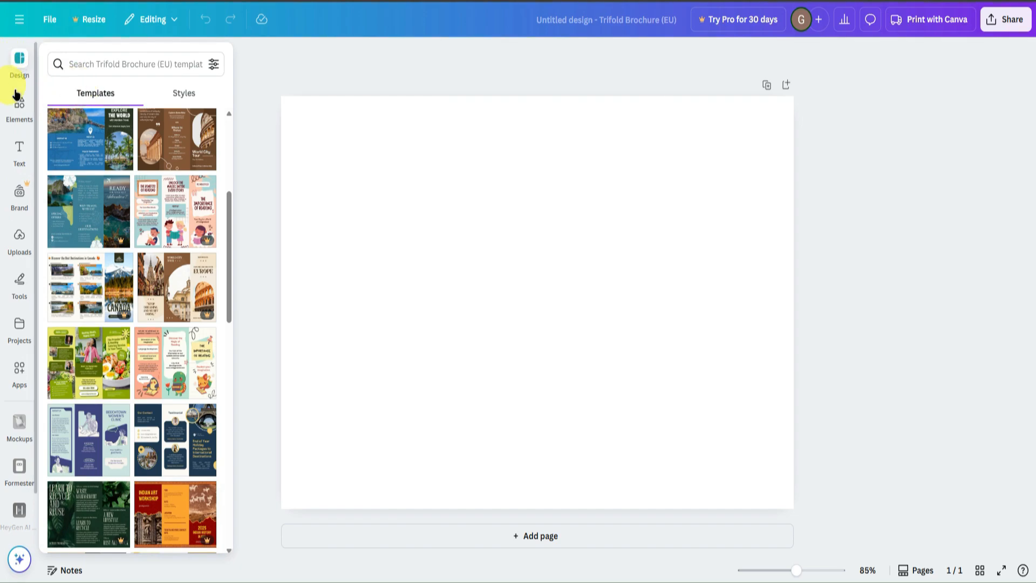
pyautogui.scroll(3, 155, 262)
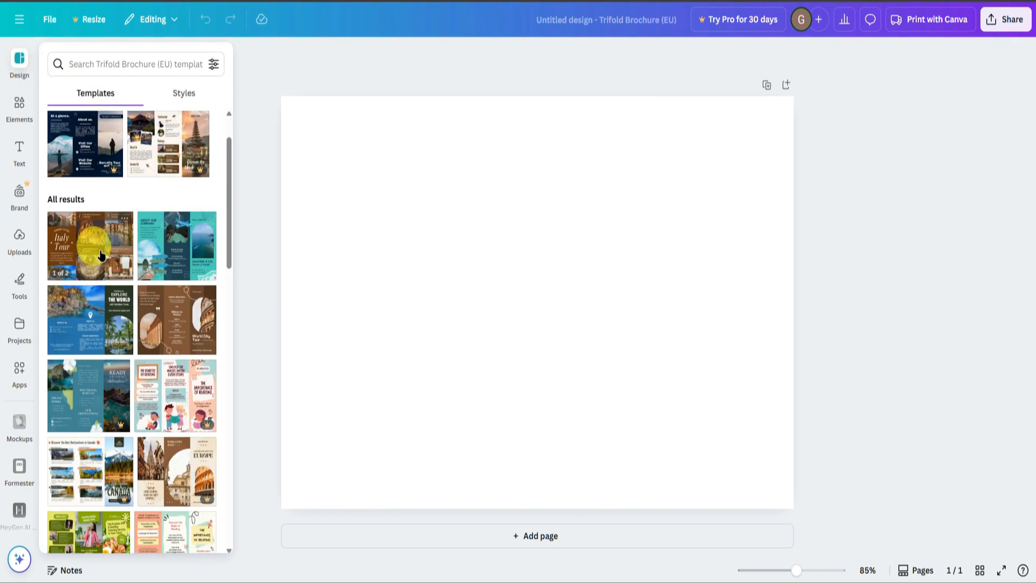
pyautogui.scroll(-3, 162, 259)
pyautogui.scroll(-2, 163, 268)
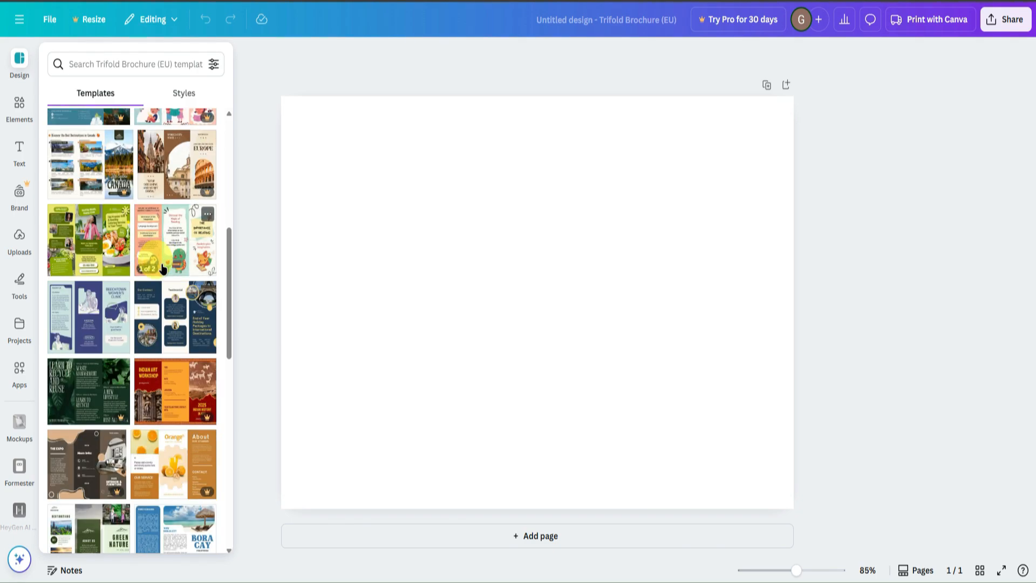
pyautogui.scroll(-2, 186, 324)
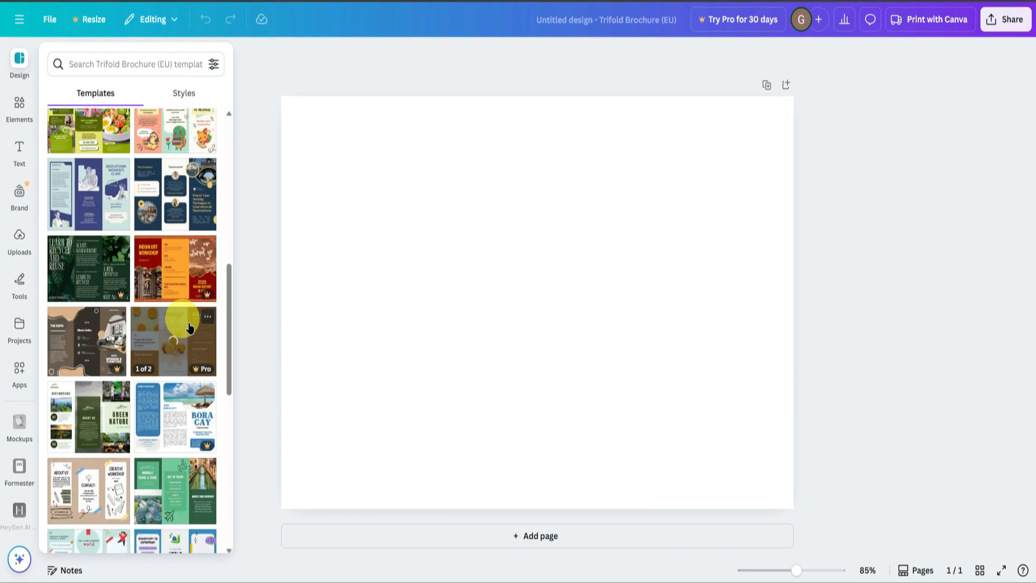
pyautogui.scroll(6, 183, 324)
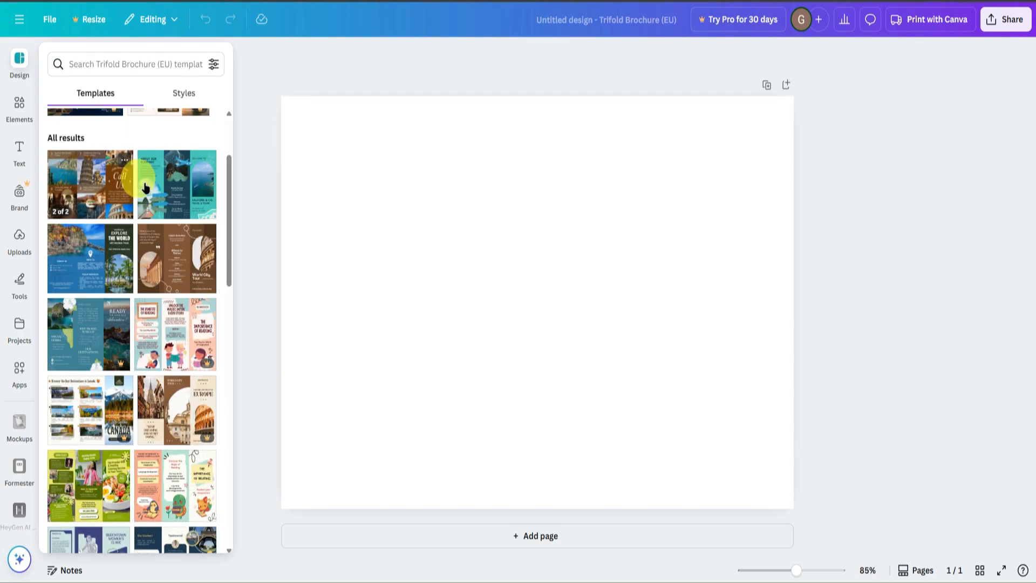
pyautogui.click(80, 180)
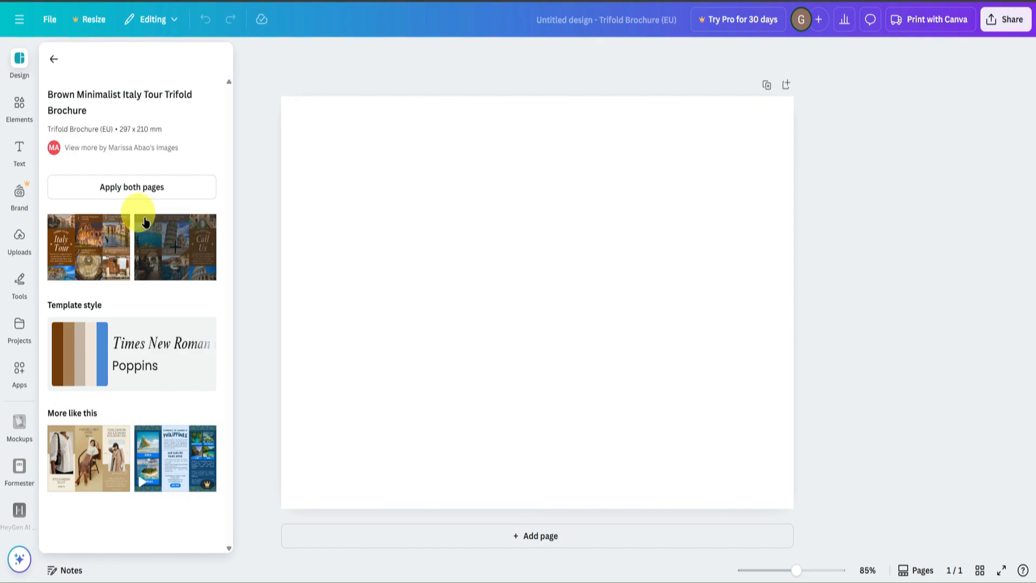
pyautogui.click(146, 190)
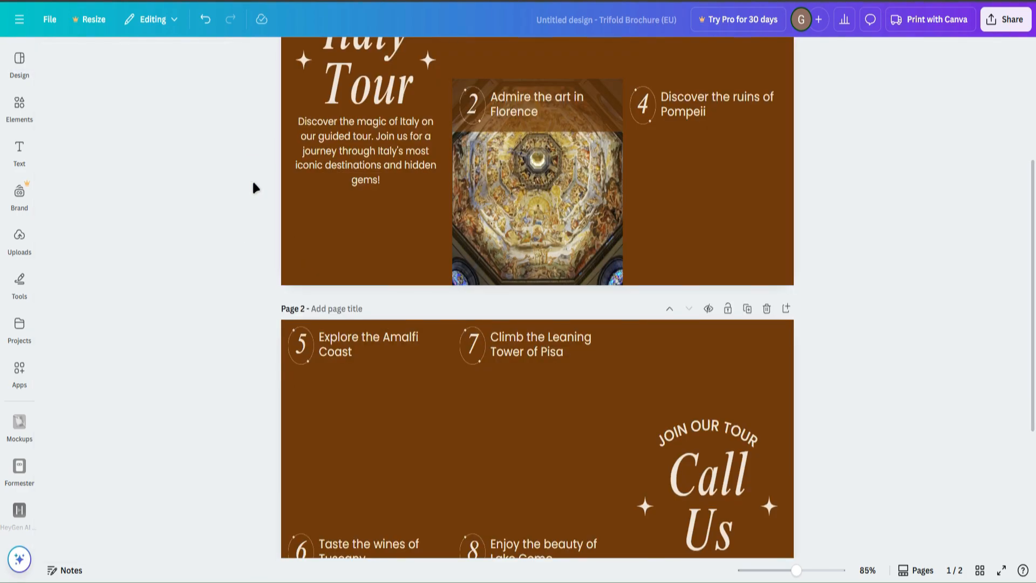
# Look over both pages of the brochure and check the editable text elements on page 1's cover panel.
pyautogui.scroll(5, 247, 233)
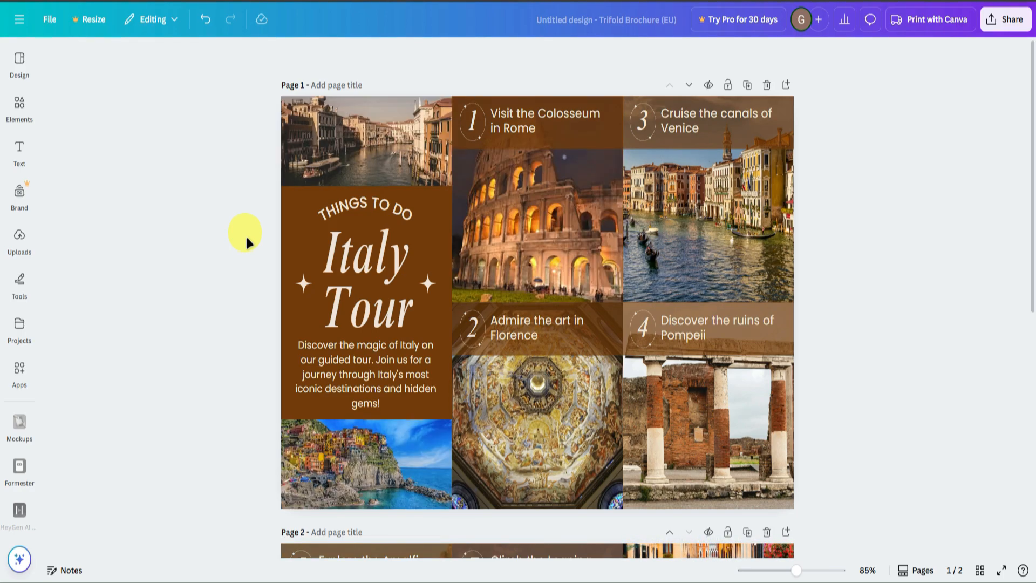
pyautogui.scroll(-7, 857, 237)
pyautogui.scroll(-3, 856, 244)
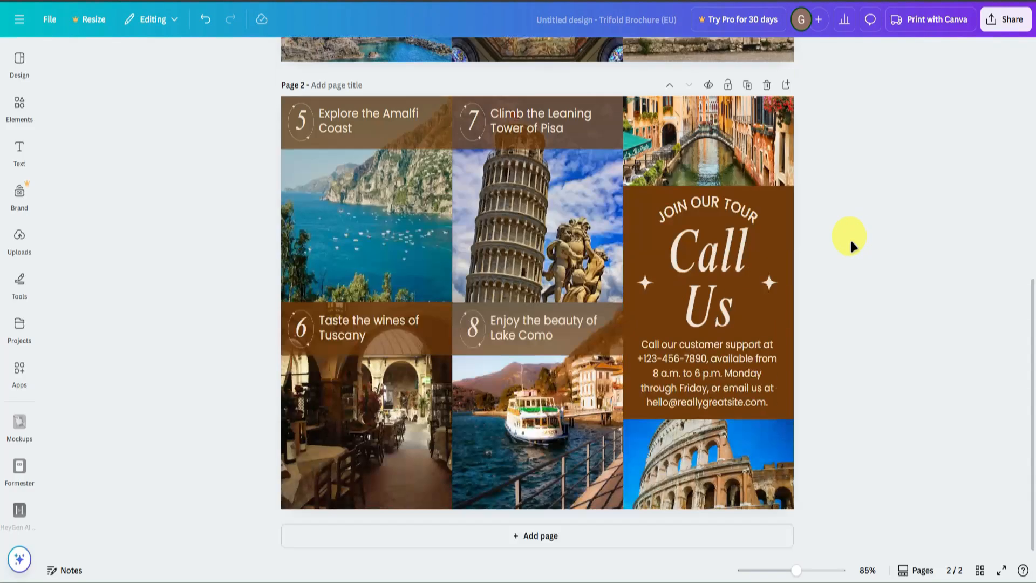
pyautogui.scroll(10, 839, 238)
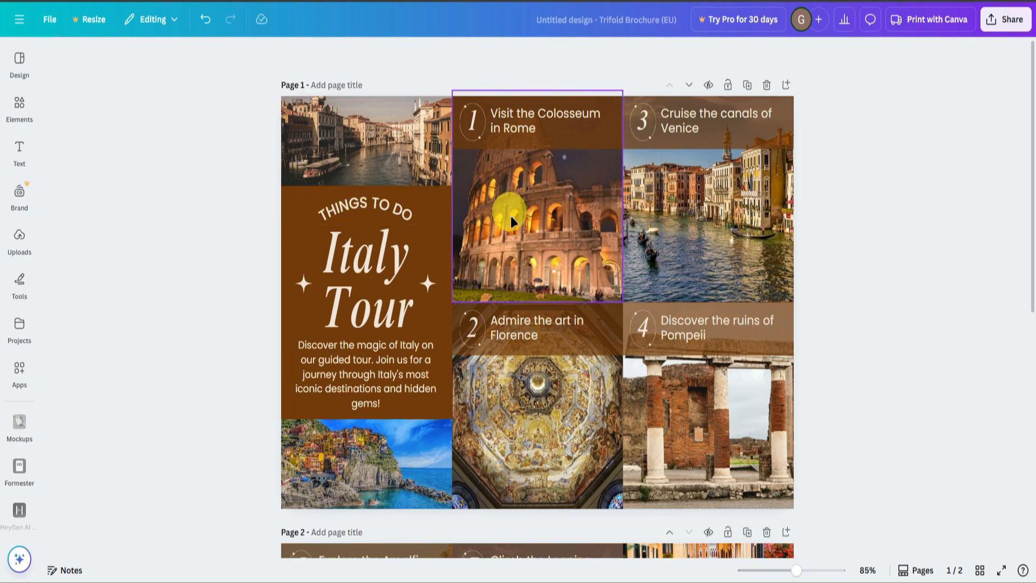
pyautogui.click(393, 205)
pyautogui.click(389, 302)
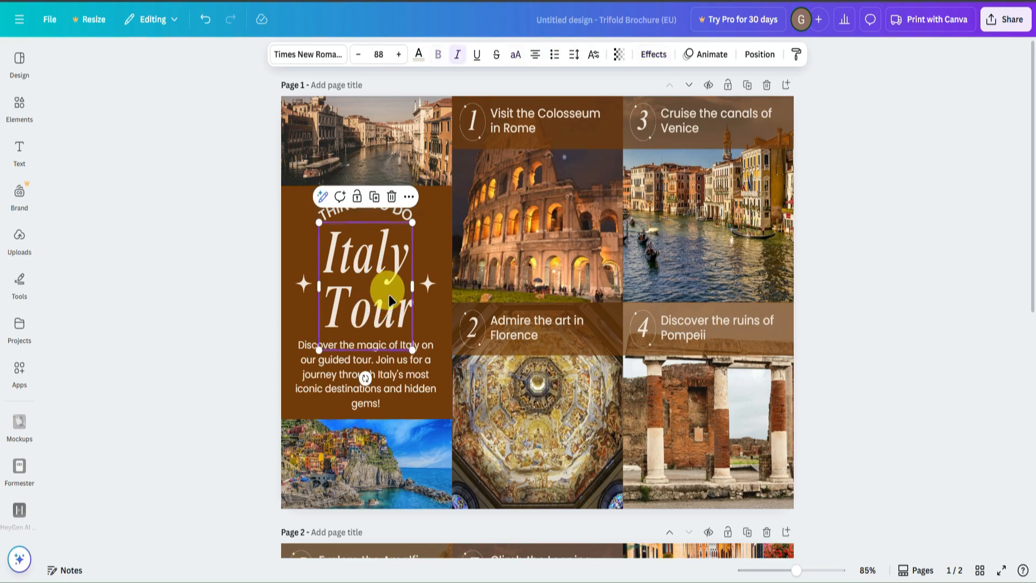
pyautogui.click(402, 367)
pyautogui.click(944, 303)
pyautogui.scroll(-3, 944, 304)
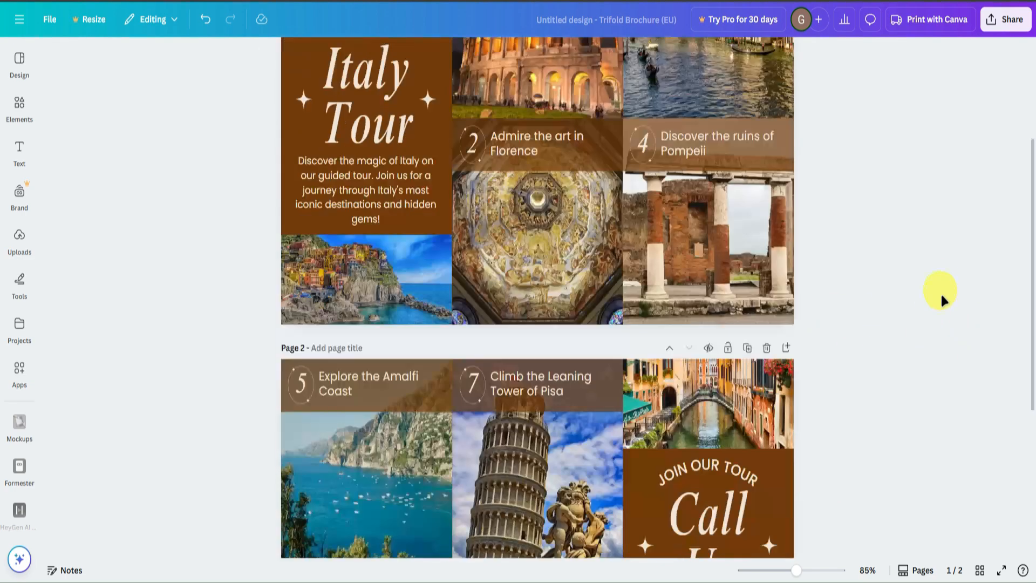
# Replace the description below the Italy Tour title with "A Travel Guide in Visiting in Italy".
pyautogui.click(393, 198)
pyautogui.click(389, 193)
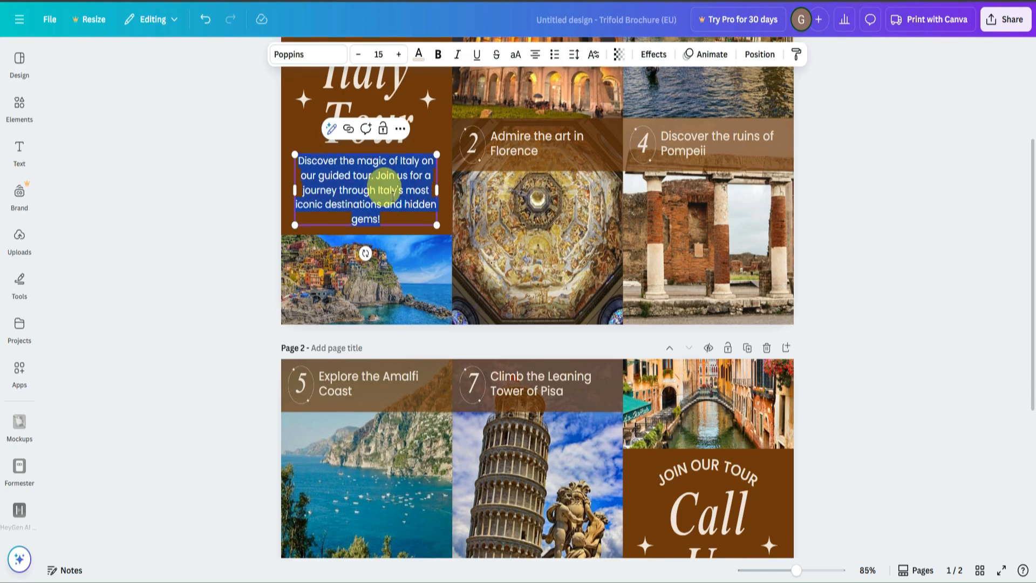
pyautogui.press('BackSpace')
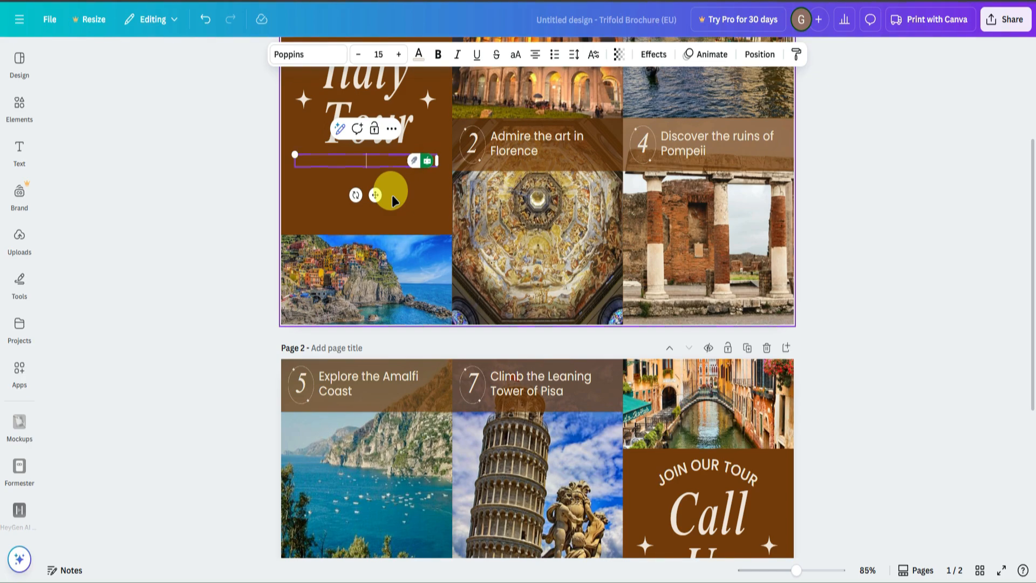
pyautogui.write('A Travel Guide in Visiting I')
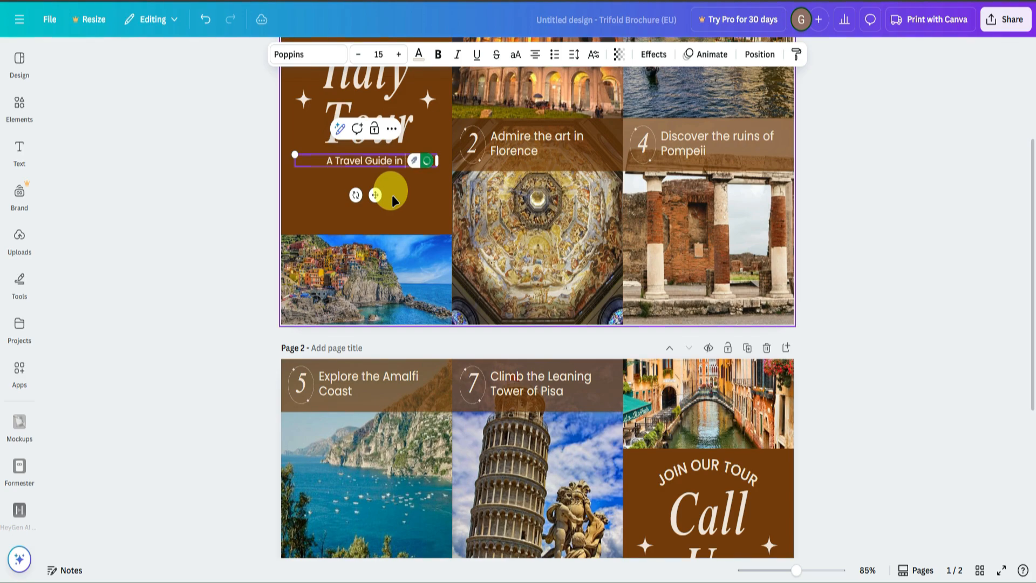
pyautogui.write('n Italy')
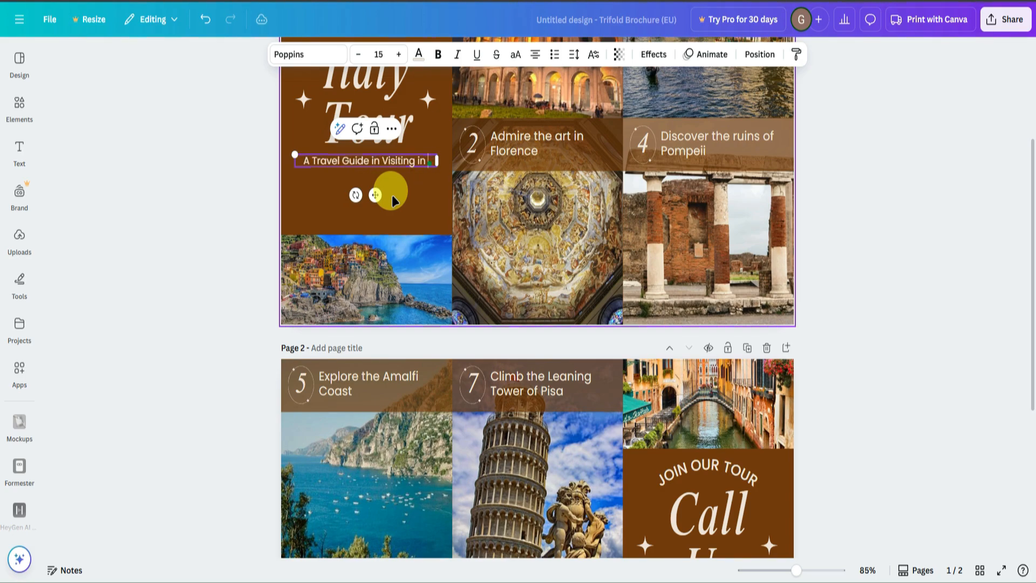
pyautogui.click(842, 216)
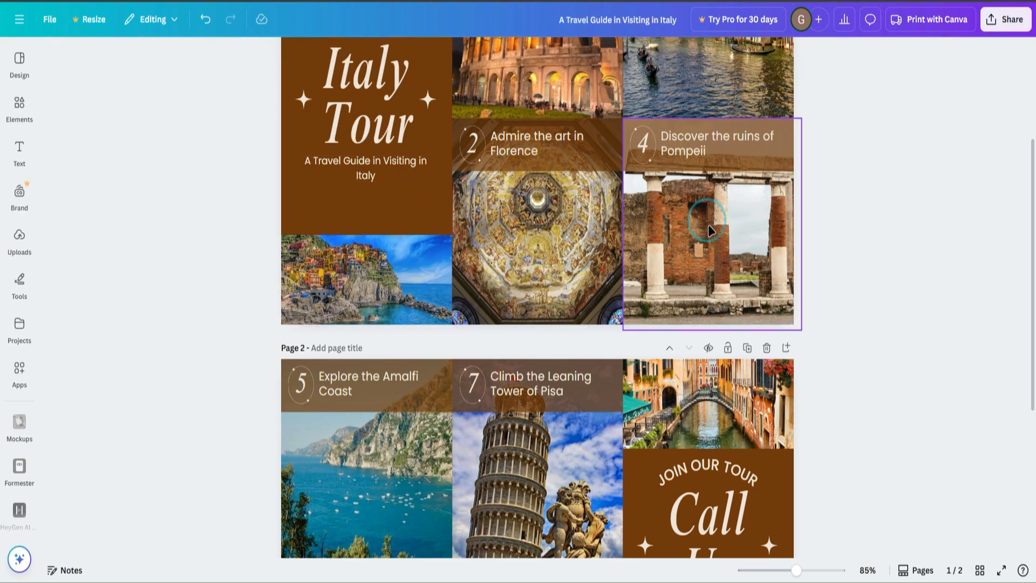
# Increase the font size of the travel guide text below the Italy Tour title to 23.
pyautogui.click(366, 177)
pyautogui.doubleClick(400, 161)
pyautogui.click(399, 54)
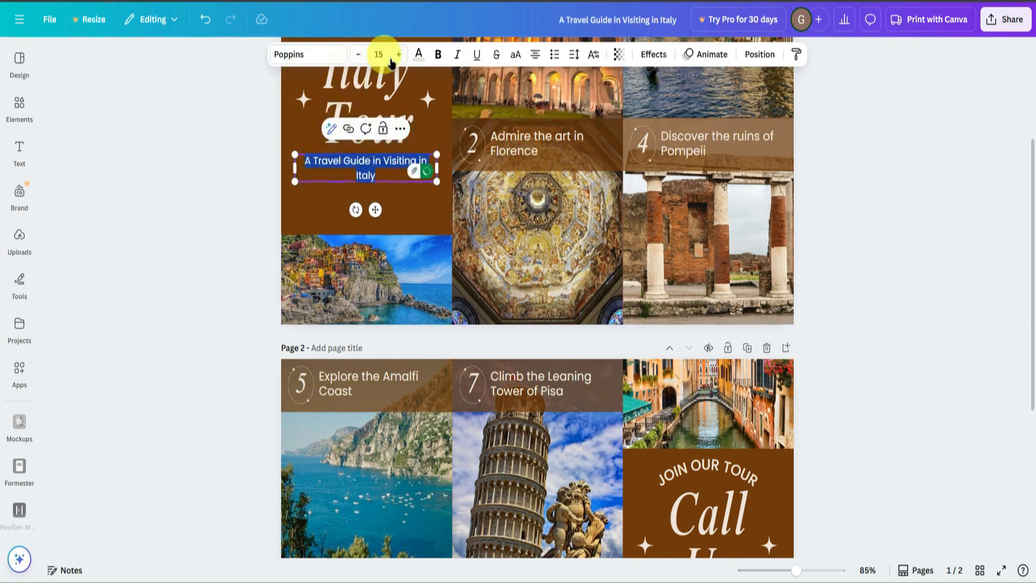
pyautogui.click(398, 54)
pyautogui.click(399, 54)
pyautogui.click(398, 54)
pyautogui.click(399, 54)
pyautogui.click(399, 54)
pyautogui.click(399, 54)
pyautogui.click(398, 54)
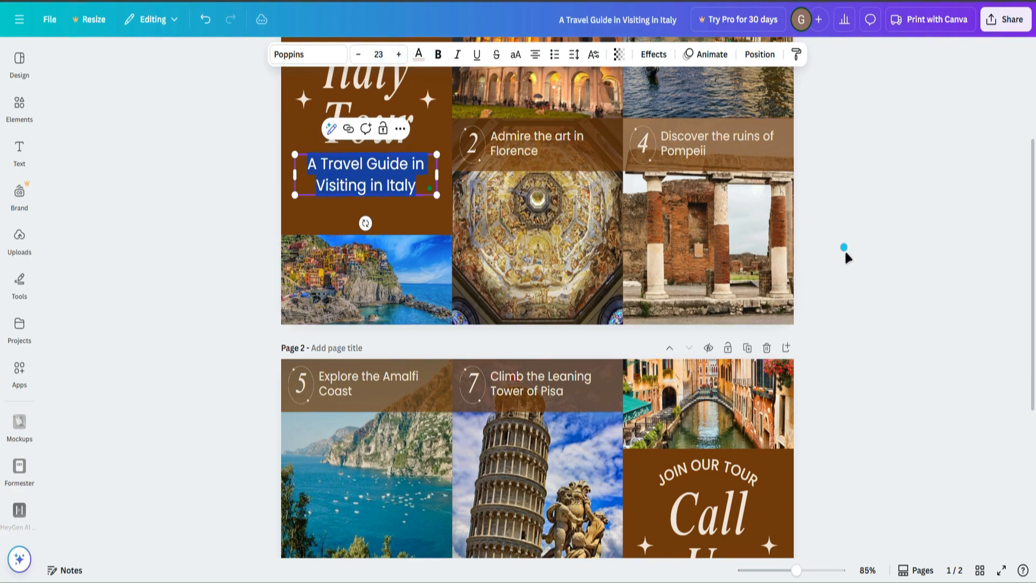
# Move the travel guide text slightly lower in its panel and change its font to Beautifully Delicious.
pyautogui.click(370, 173)
pyautogui.doubleClick(391, 181)
pyautogui.hotkey('ctrl', 'a')
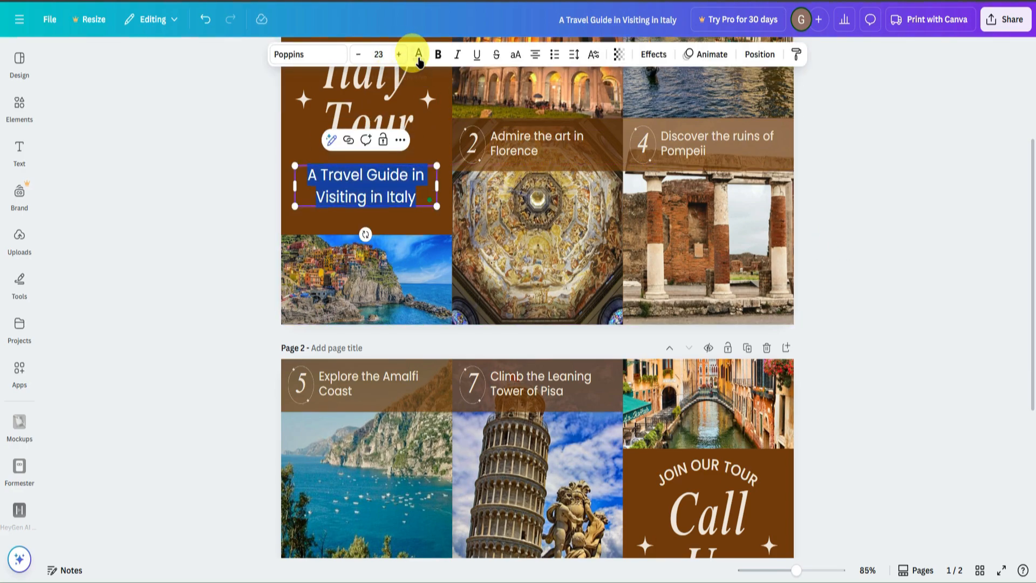
pyautogui.click(322, 56)
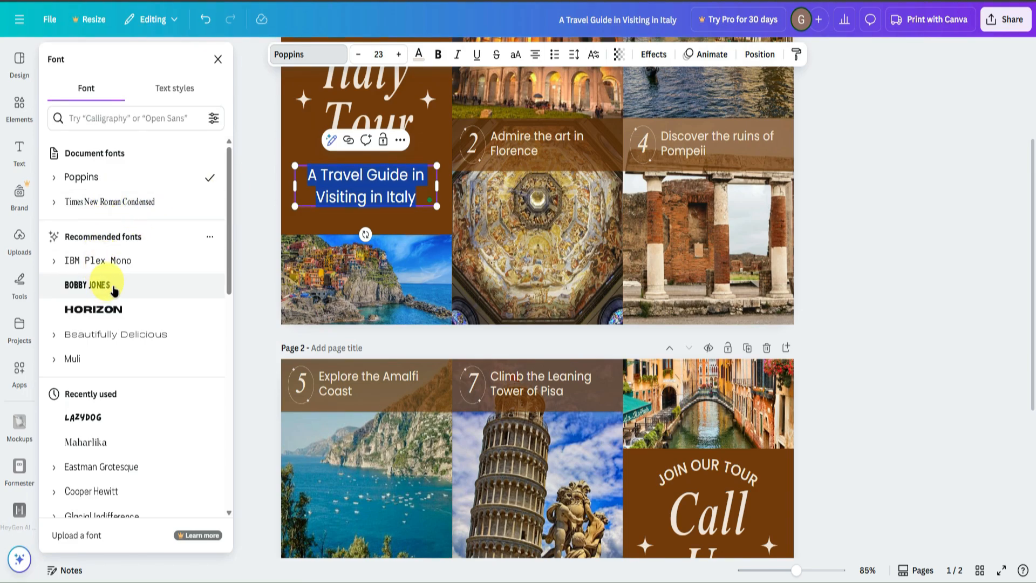
pyautogui.click(134, 333)
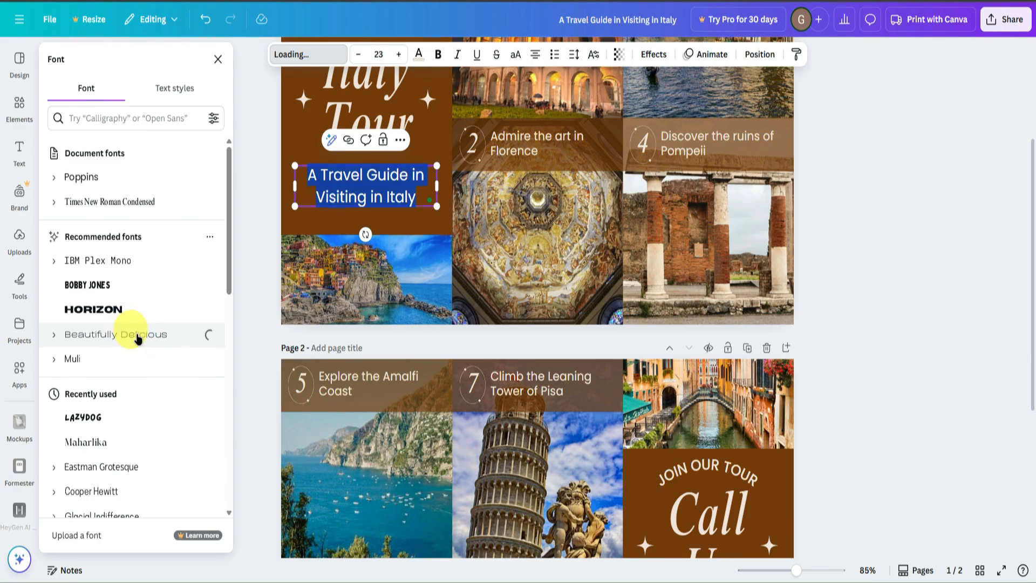
pyautogui.click(910, 279)
# Change page 1's background to the grey photo color #8a8791.
pyautogui.scroll(3, 398, 231)
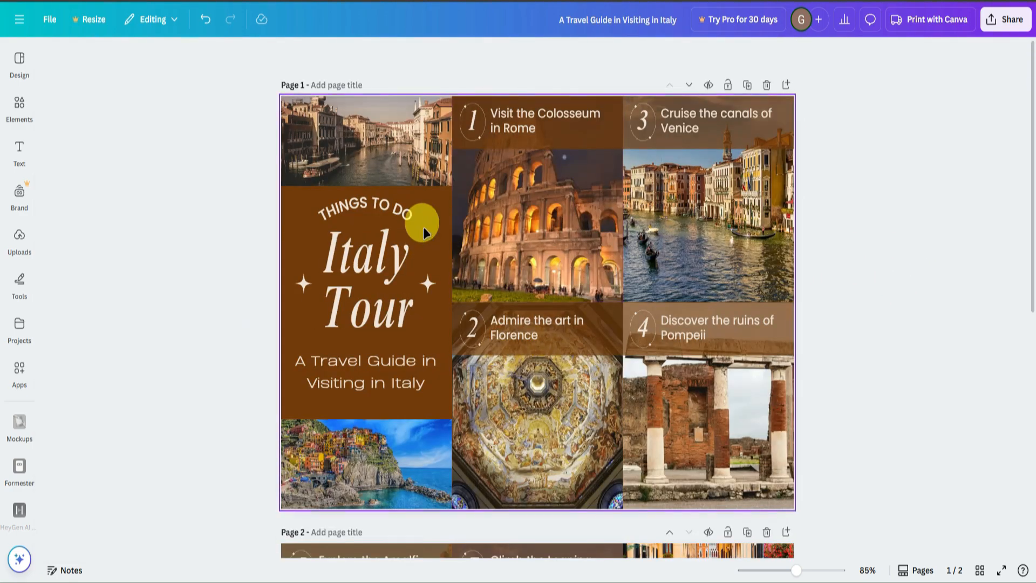
pyautogui.click(300, 239)
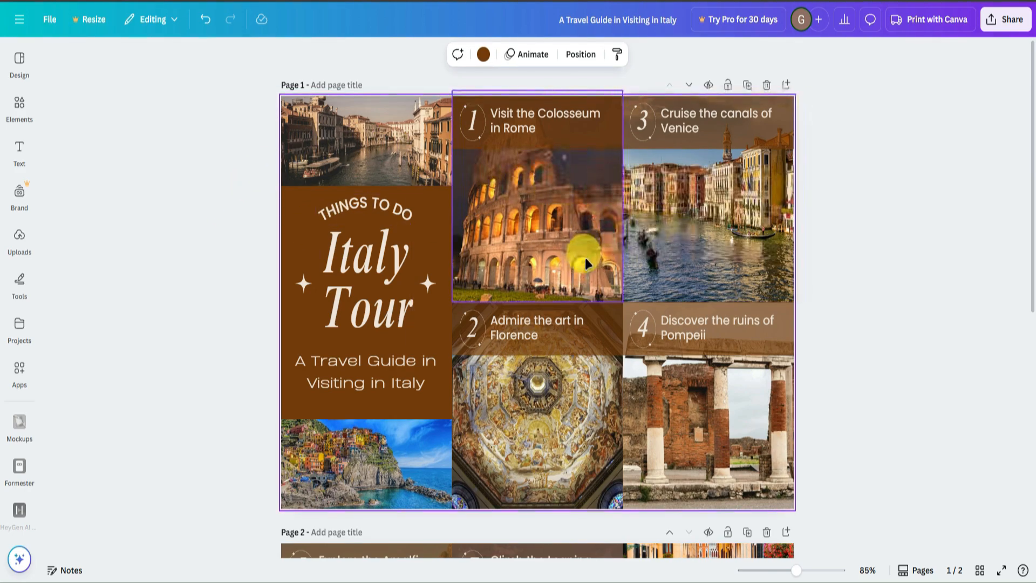
pyautogui.scroll(-5, 585, 255)
pyautogui.scroll(5, 605, 198)
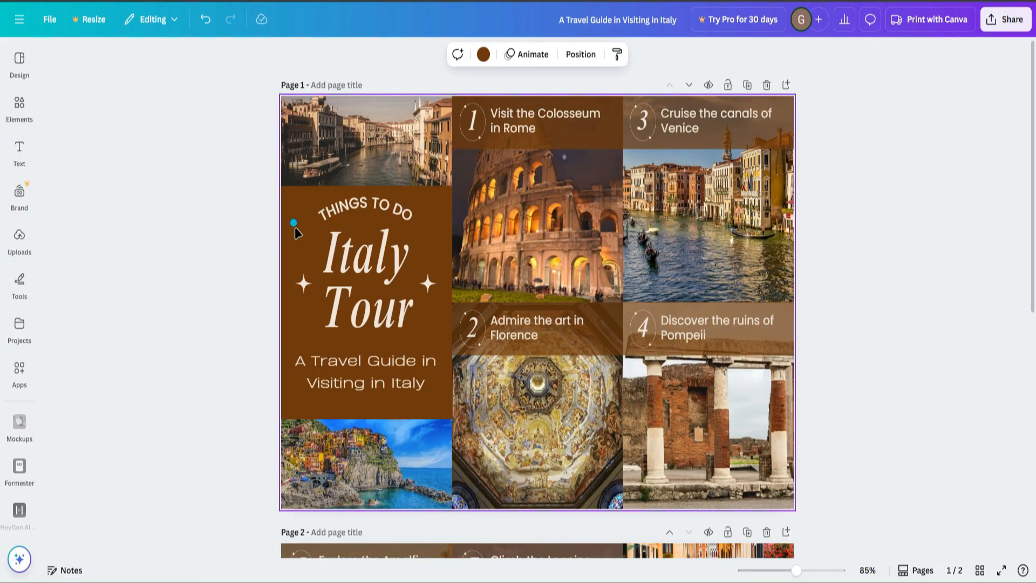
pyautogui.click(483, 56)
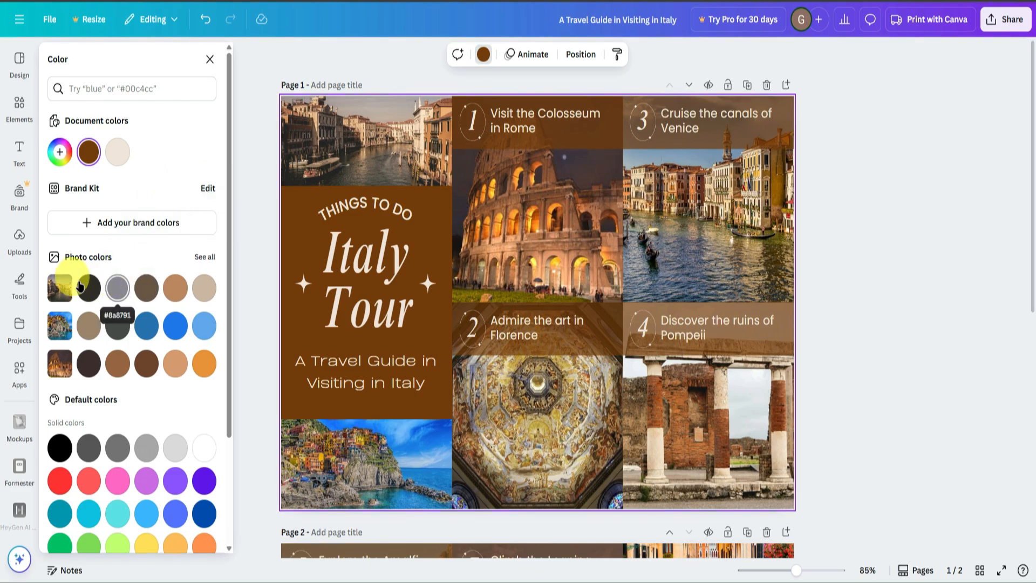
pyautogui.scroll(-2, 103, 288)
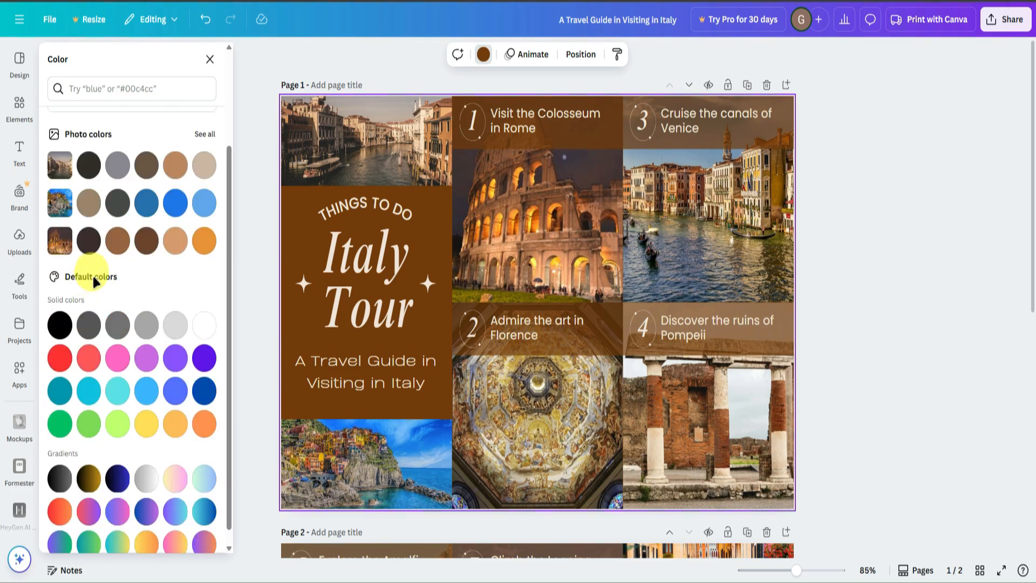
pyautogui.click(114, 165)
pyautogui.click(912, 326)
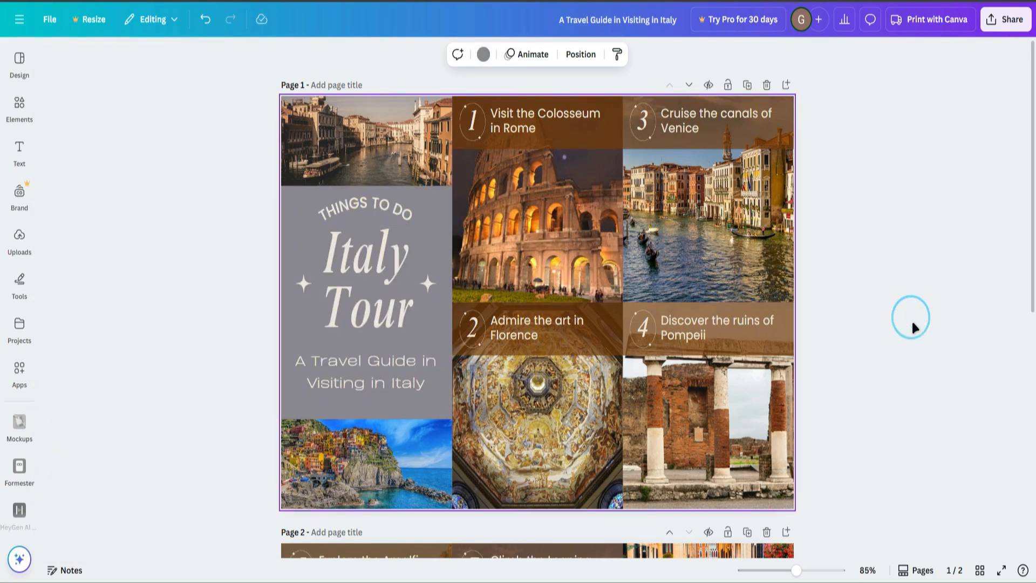
# Set page 2's background to the same grey document color as page 1.
pyautogui.scroll(-5, 907, 319)
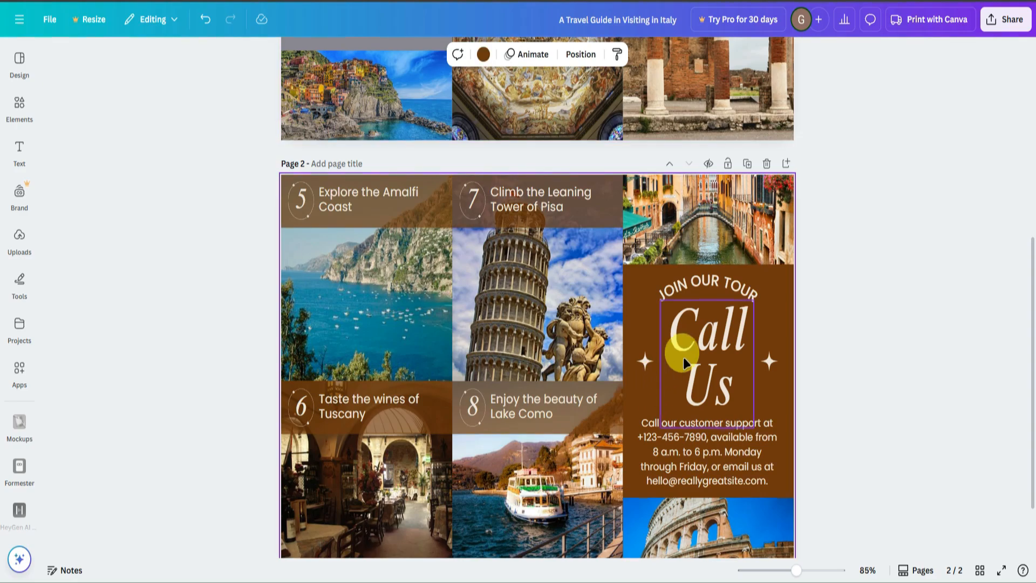
pyautogui.click(484, 54)
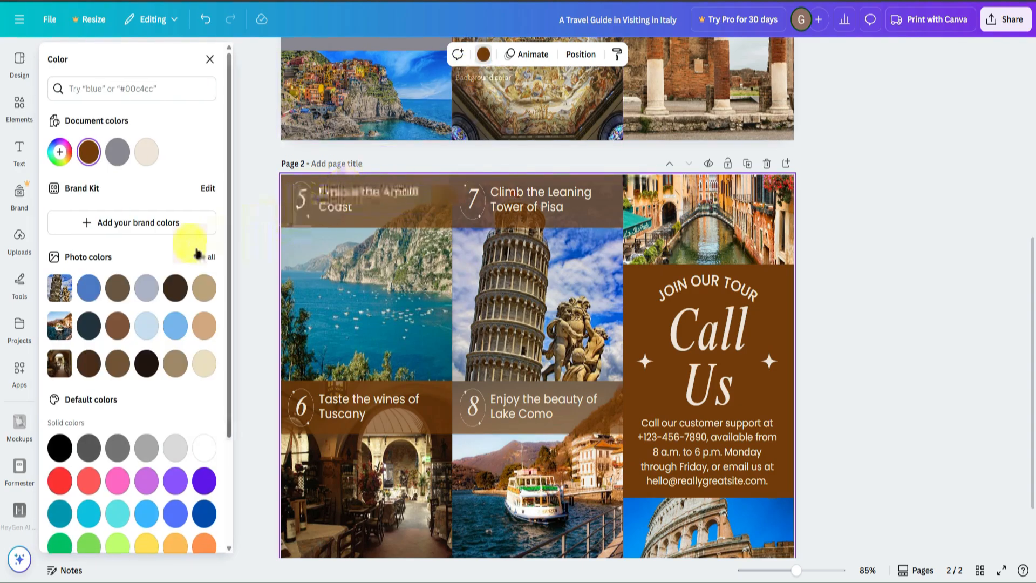
pyautogui.click(116, 157)
pyautogui.click(939, 352)
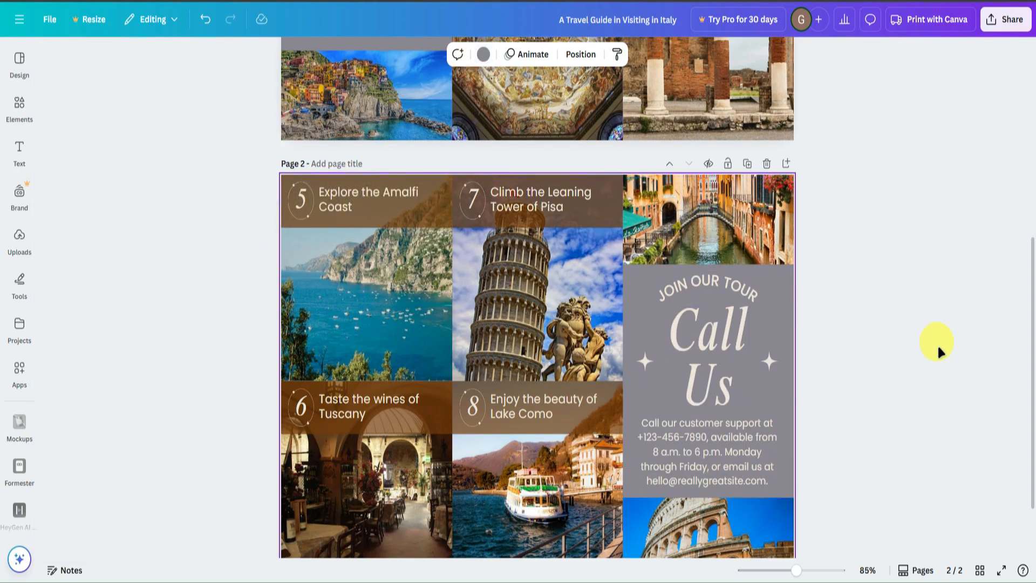
# Change both caption bands on page 1, behind captions 1 and 3 and behind captions 2 and 4, to grey.
pyautogui.scroll(7, 817, 259)
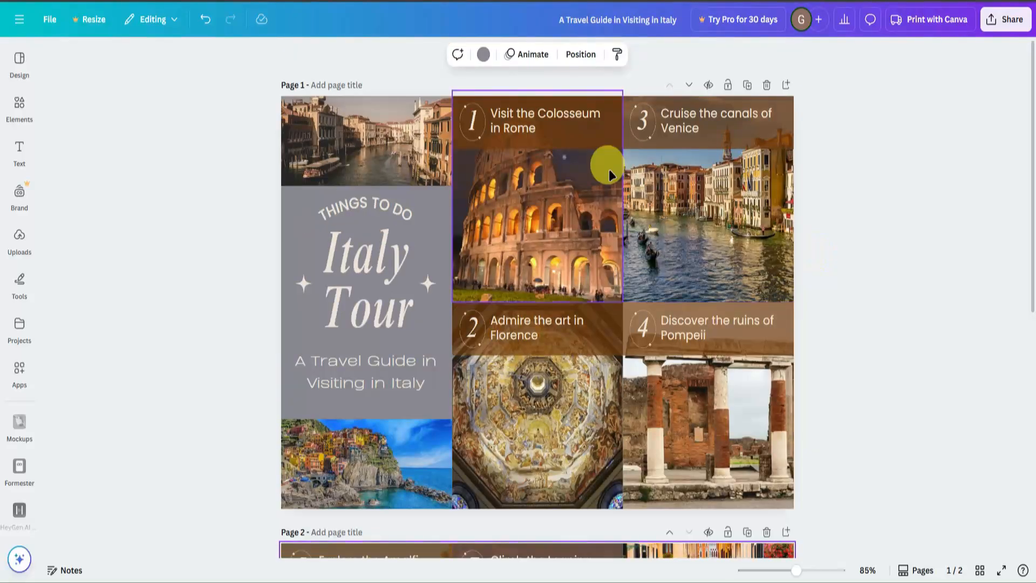
pyautogui.click(599, 135)
pyautogui.click(457, 54)
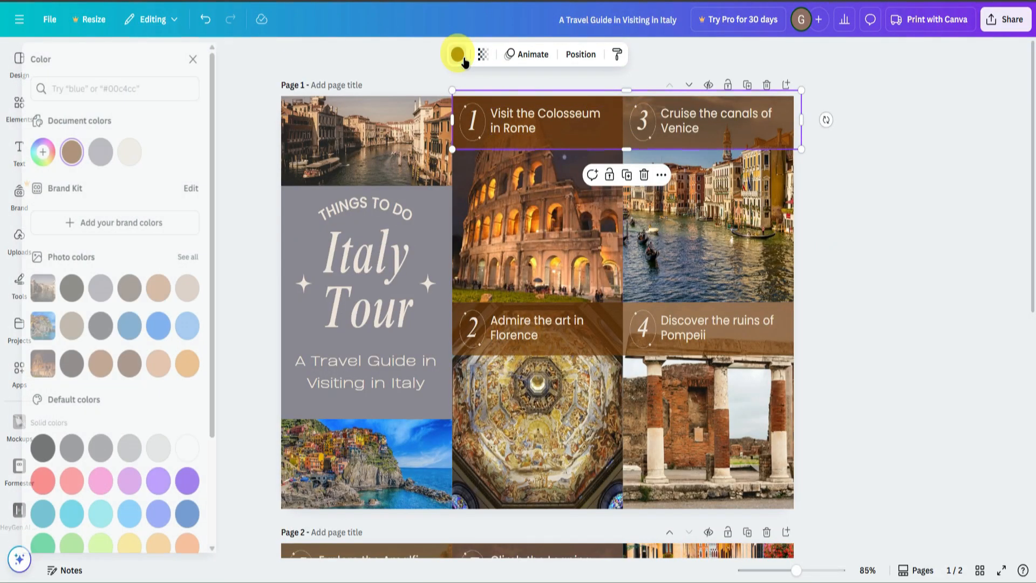
pyautogui.click(117, 151)
pyautogui.click(608, 340)
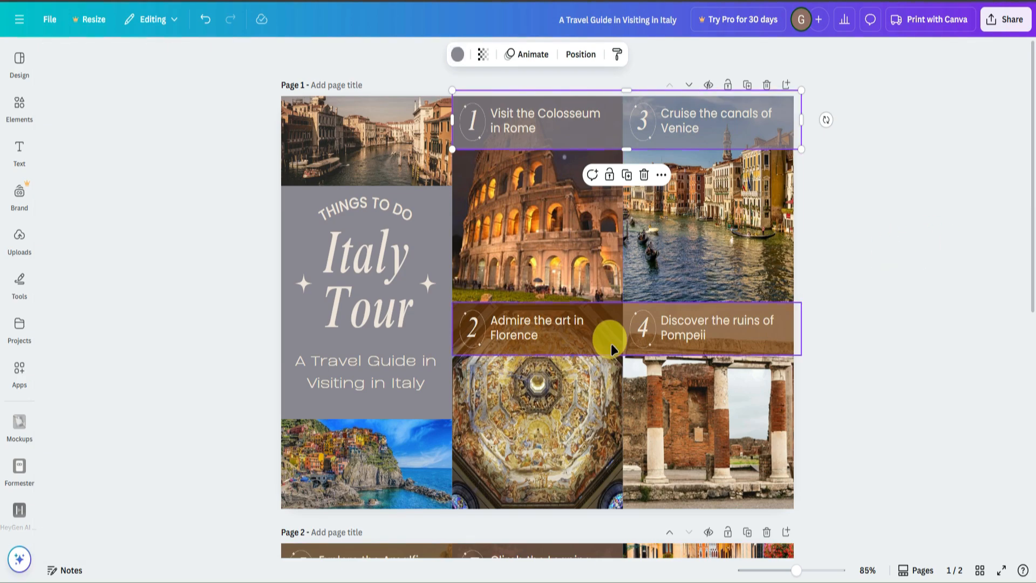
pyautogui.click(458, 55)
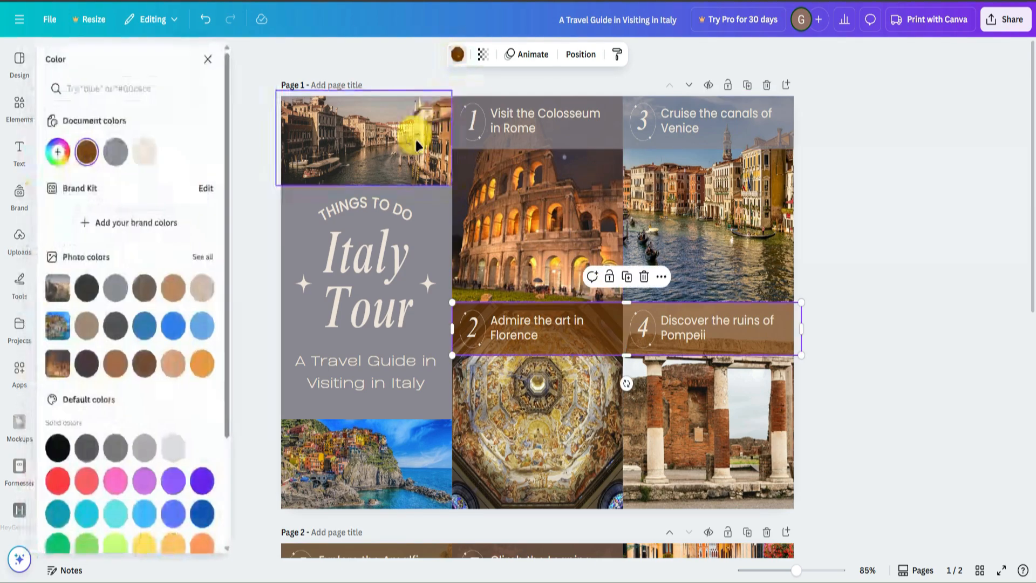
pyautogui.click(115, 288)
pyautogui.click(848, 289)
# Change both caption bands on page 2, behind captions 5 and 7 and behind captions 6 and 8, to the grey document color.
pyautogui.scroll(-5, 847, 286)
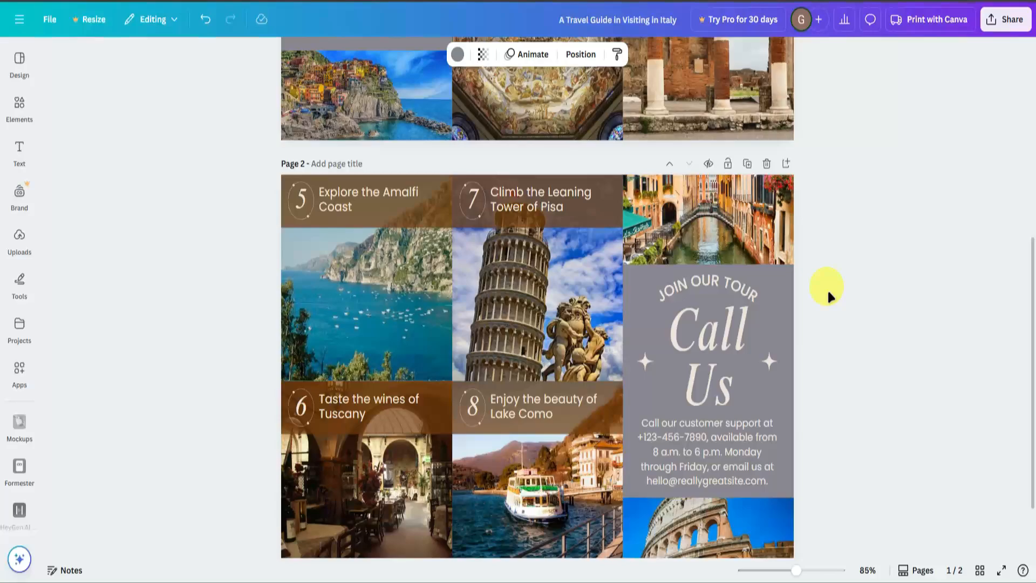
pyautogui.click(438, 212)
pyautogui.click(458, 53)
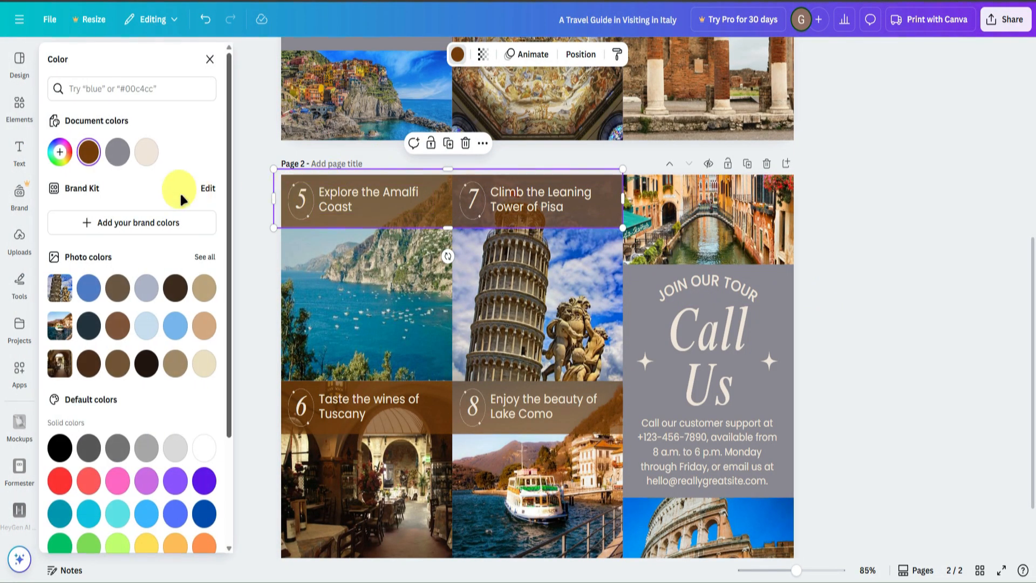
pyautogui.click(119, 151)
pyautogui.click(885, 243)
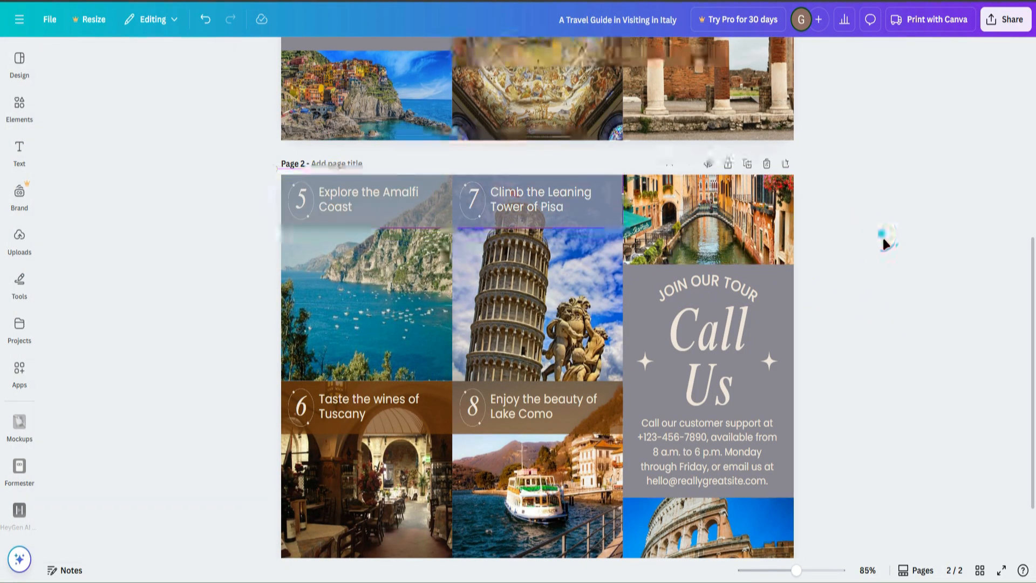
pyautogui.click(444, 410)
pyautogui.click(457, 54)
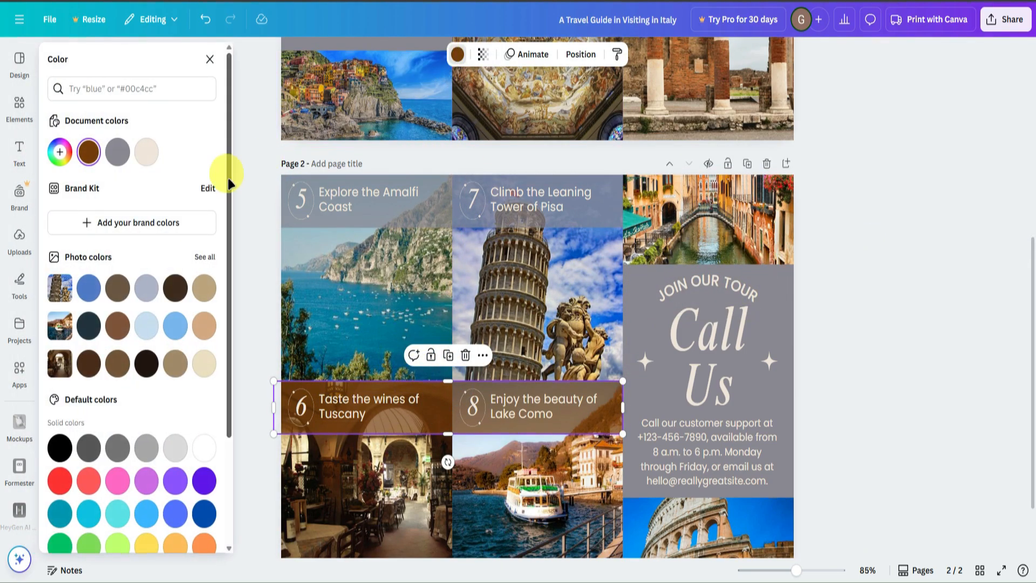
pyautogui.click(118, 151)
pyautogui.click(895, 274)
# Add a default heading text box to page 1.
pyautogui.scroll(7, 899, 283)
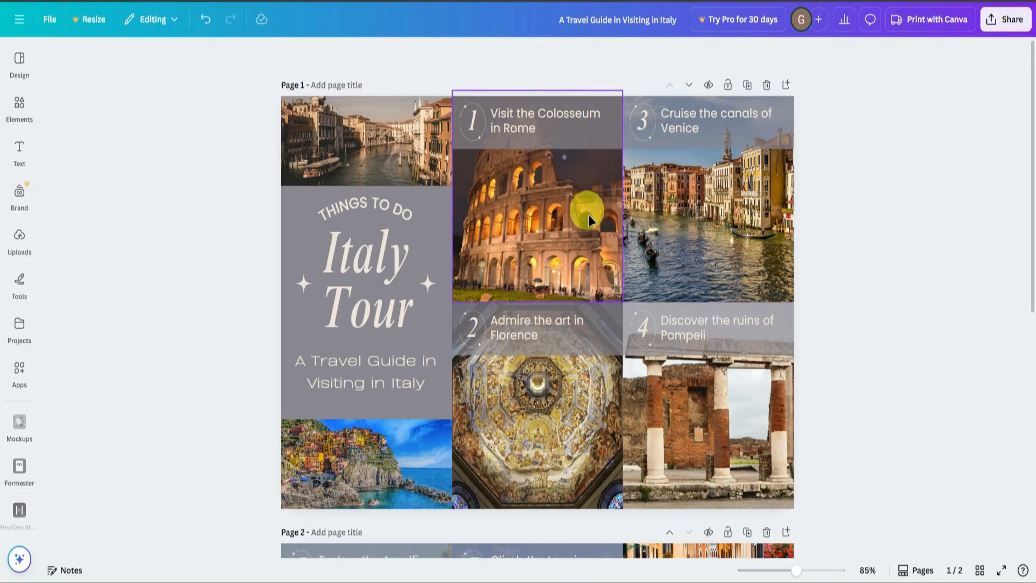
pyautogui.click(12, 146)
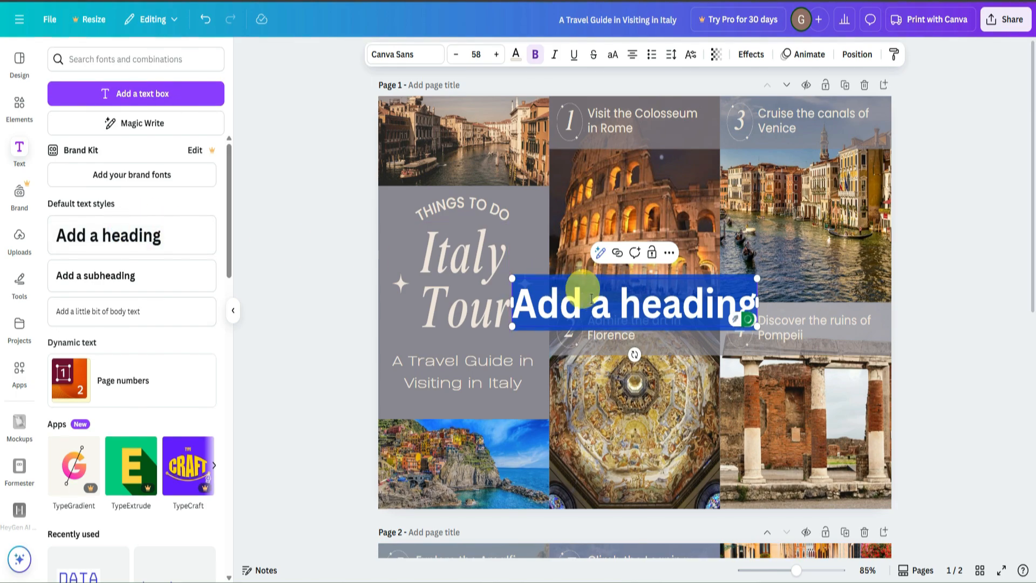
pyautogui.click(984, 254)
pyautogui.click(695, 299)
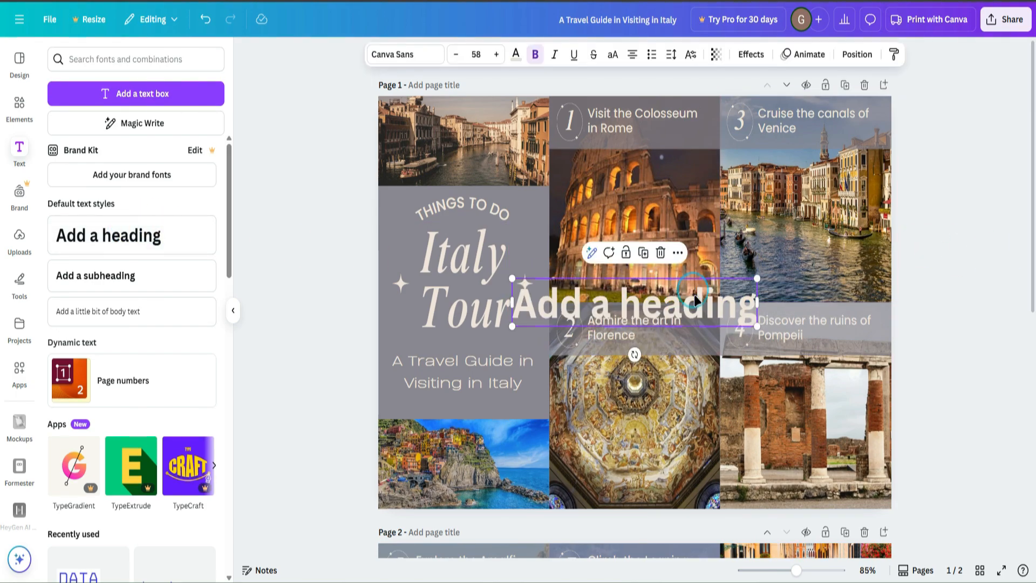
pyautogui.hotkey('ctrl', 'a')
pyautogui.press('Delete')
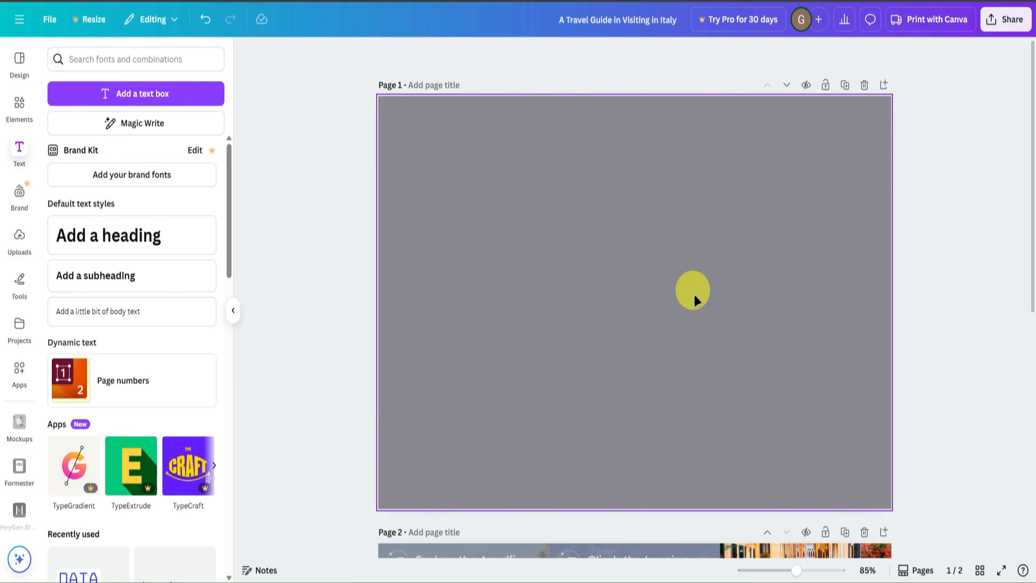
pyautogui.hotkey('ctrl', 'z')
# Try replacing the heading's placeholder text on page 1, undo the entry and delete the heading.
pyautogui.click(985, 305)
pyautogui.click(643, 304)
pyautogui.click(642, 304)
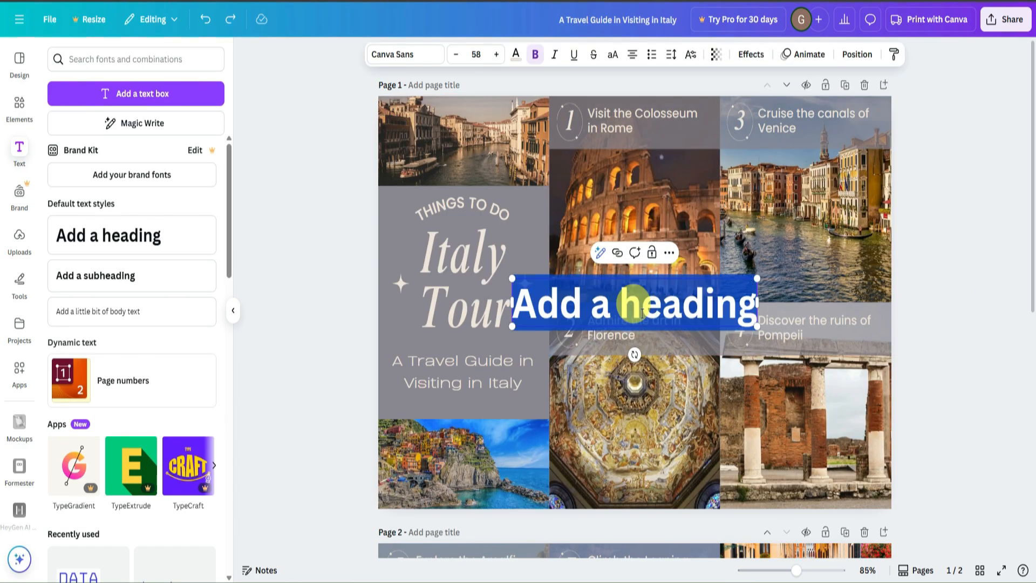
pyautogui.write('ADFSDFSUIDFHISUEH')
pyautogui.hotkey('ctrl', 'z')
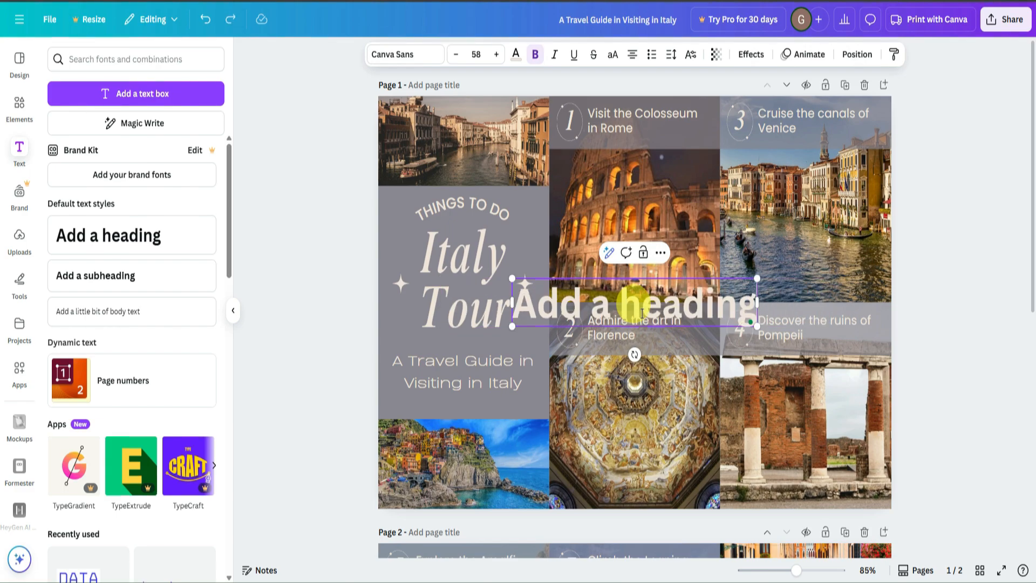
pyautogui.press('Delete')
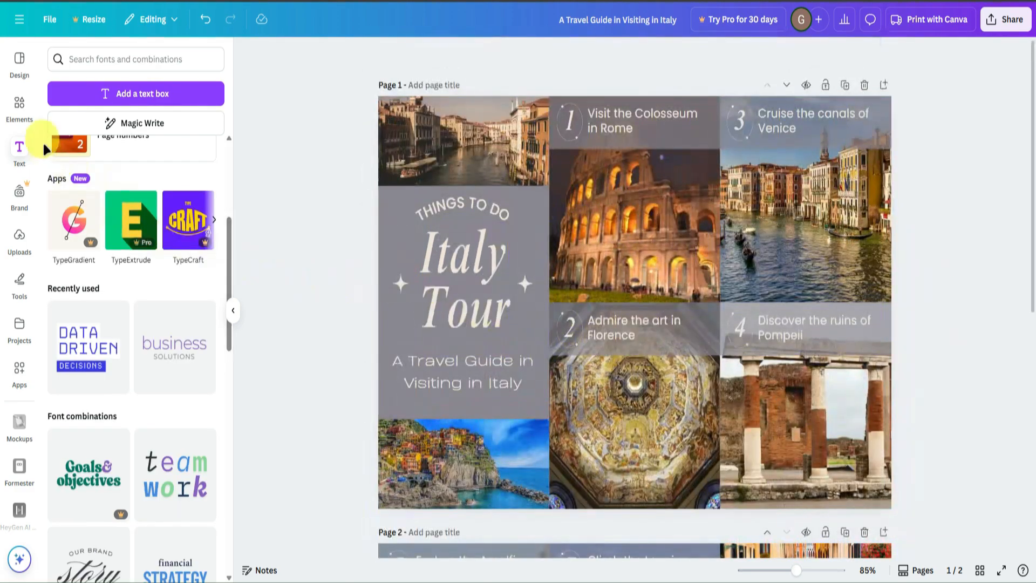
# Search the design elements for "italy" and limit the results to graphics.
pyautogui.click(19, 104)
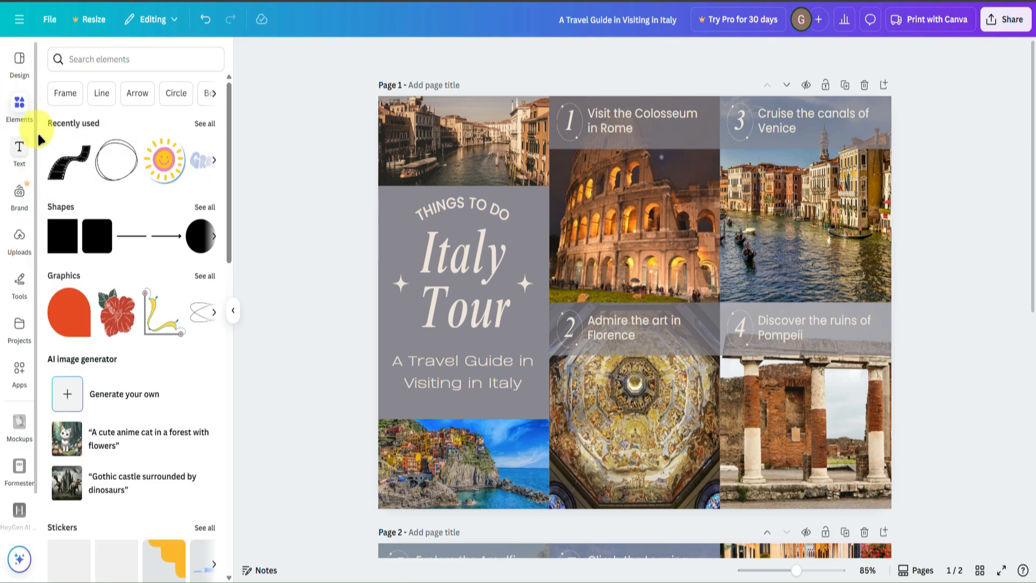
pyautogui.scroll(-5, 178, 226)
pyautogui.scroll(5, 145, 186)
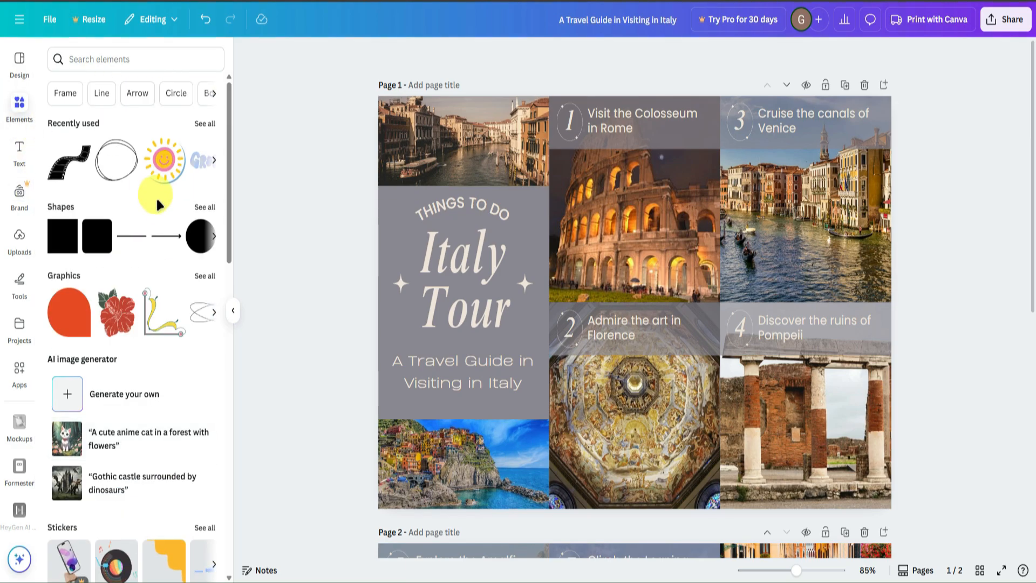
pyautogui.click(123, 61)
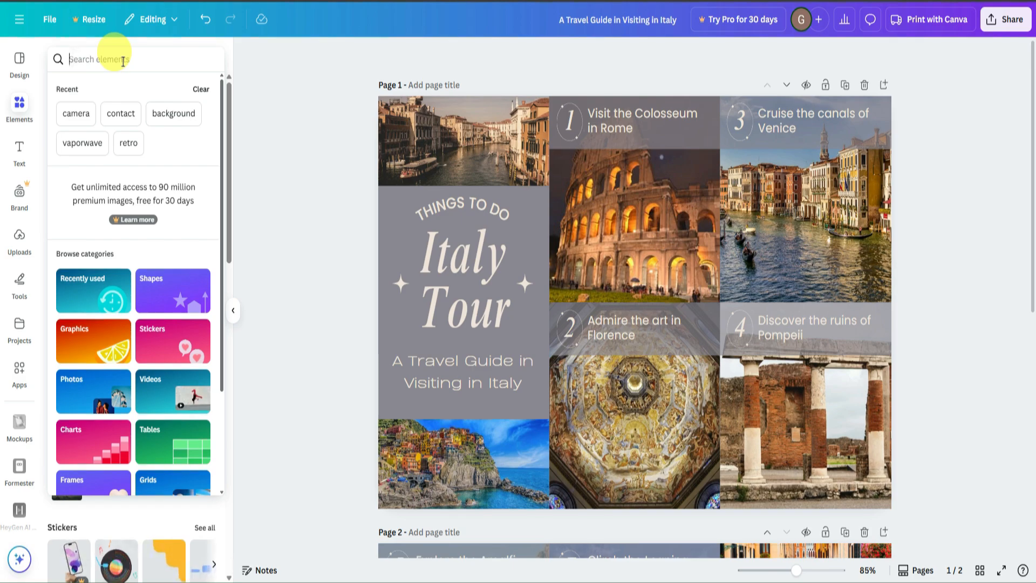
pyautogui.write('italy')
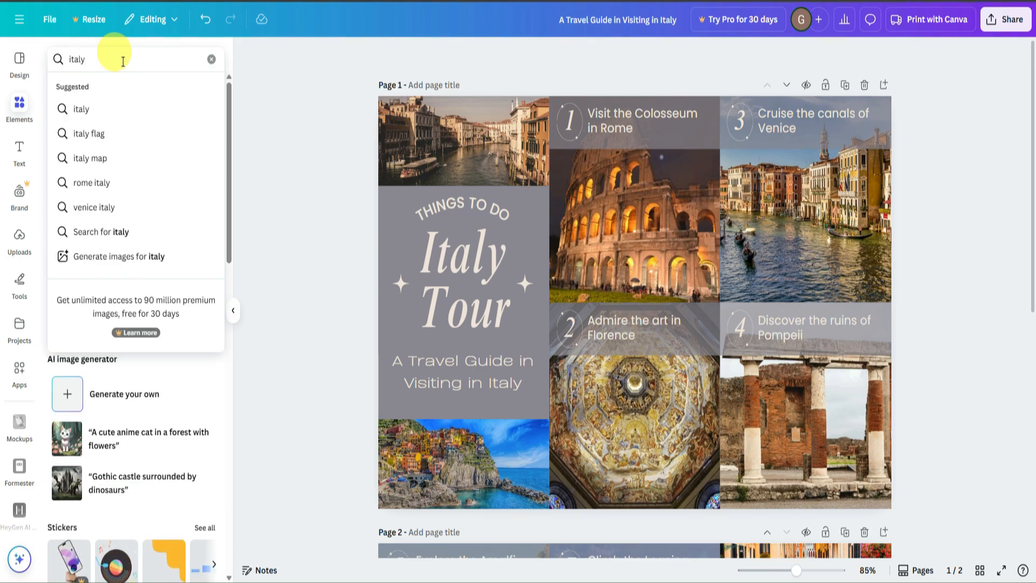
pyautogui.press('Return')
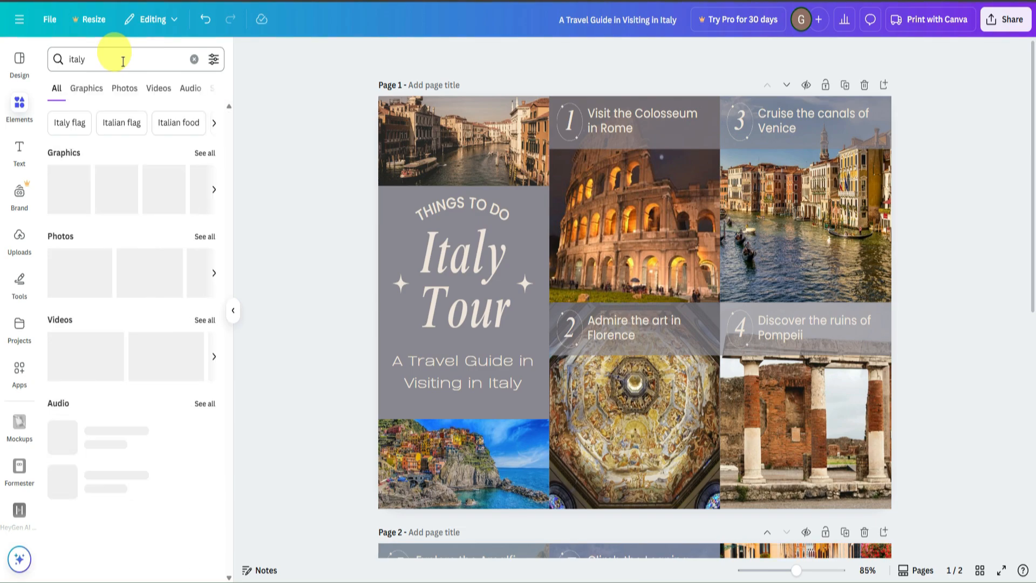
pyautogui.click(74, 89)
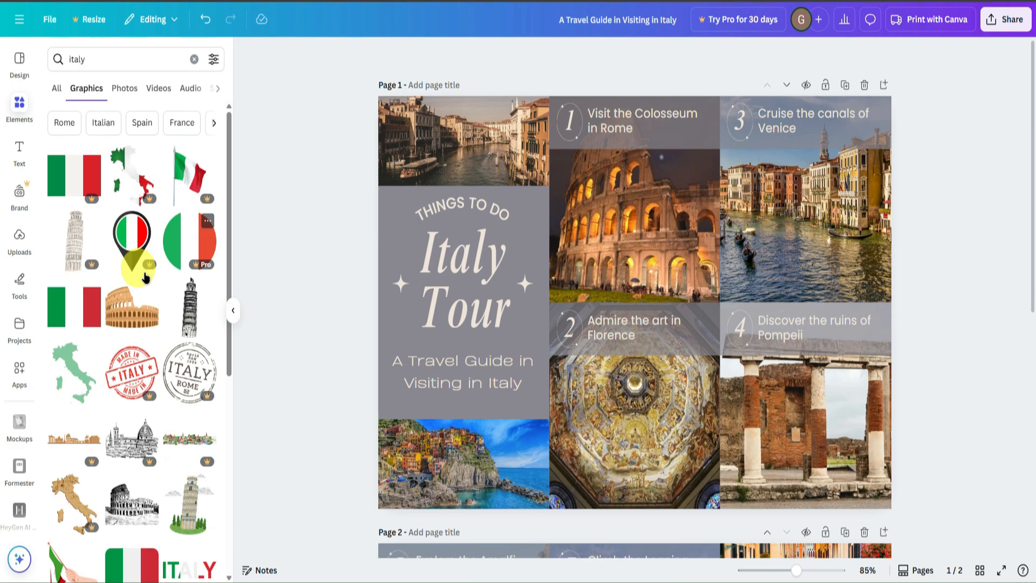
# Add the free rectangular Italian flag graphic, shrink it and place it on the canal photo above the Italy Tour title.
pyautogui.click(66, 299)
pyautogui.moveTo(529, 225); pyautogui.dragTo(657, 317)
pyautogui.moveTo(712, 348); pyautogui.dragTo(448, 135)
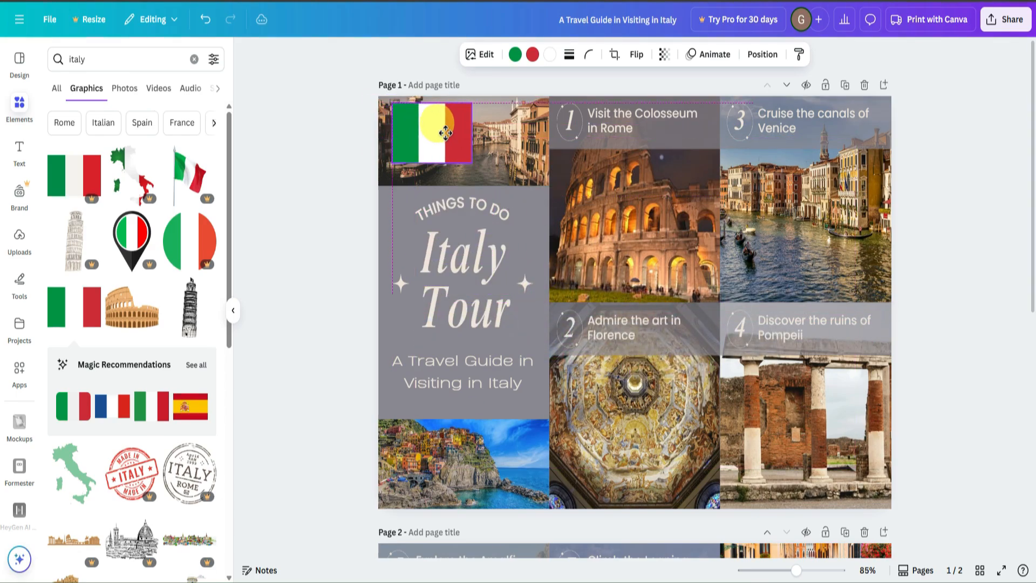
pyautogui.click(300, 200)
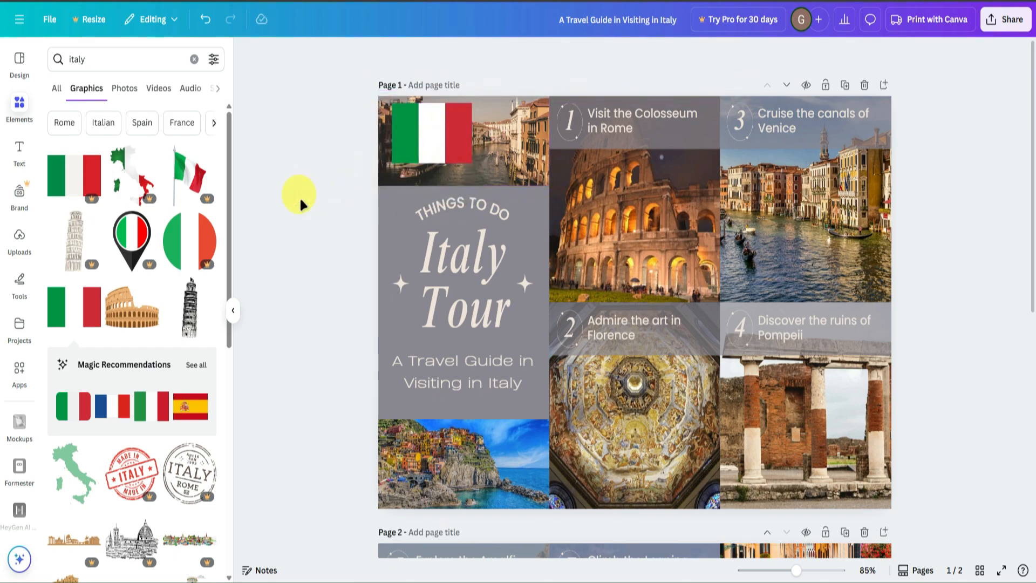
# Add the graphic of a hand holding an Italian flag, shrink it and place it in the lower-right corner of the Pompeii photo.
pyautogui.scroll(-2, 306, 191)
pyautogui.scroll(2, 307, 191)
pyautogui.scroll(-5, 116, 305)
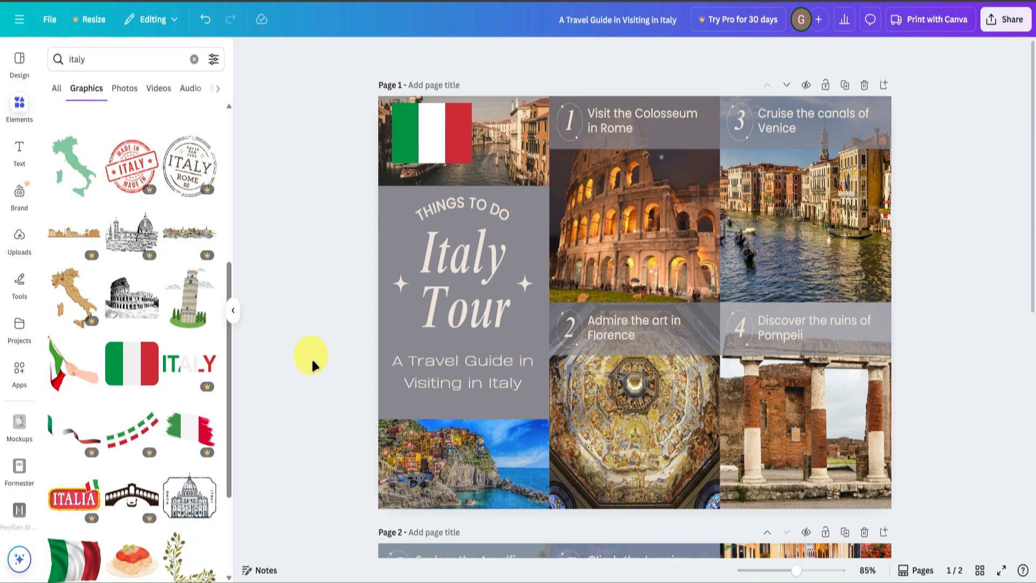
pyautogui.scroll(-2, 311, 357)
pyautogui.scroll(-5, 159, 345)
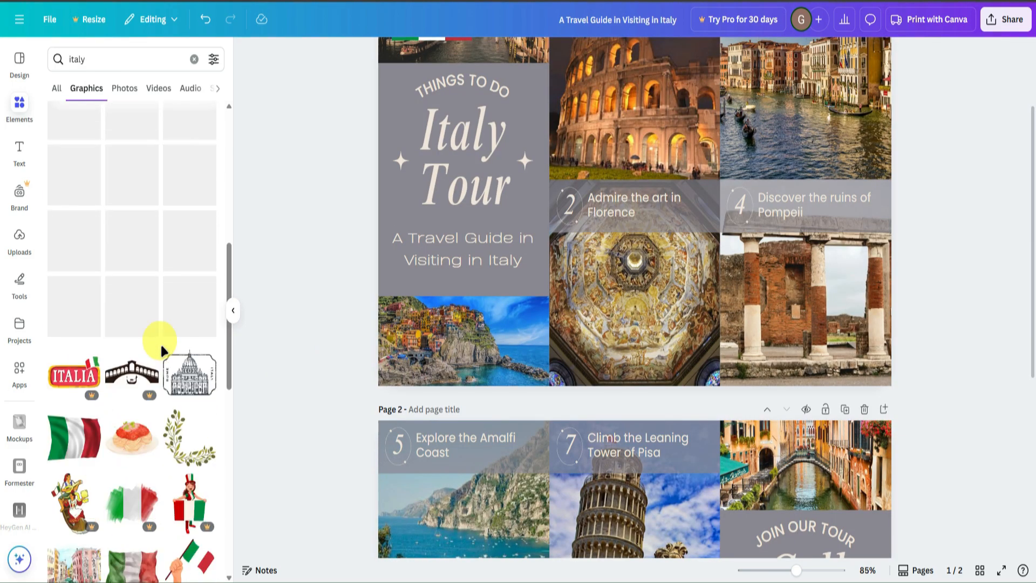
pyautogui.click(78, 353)
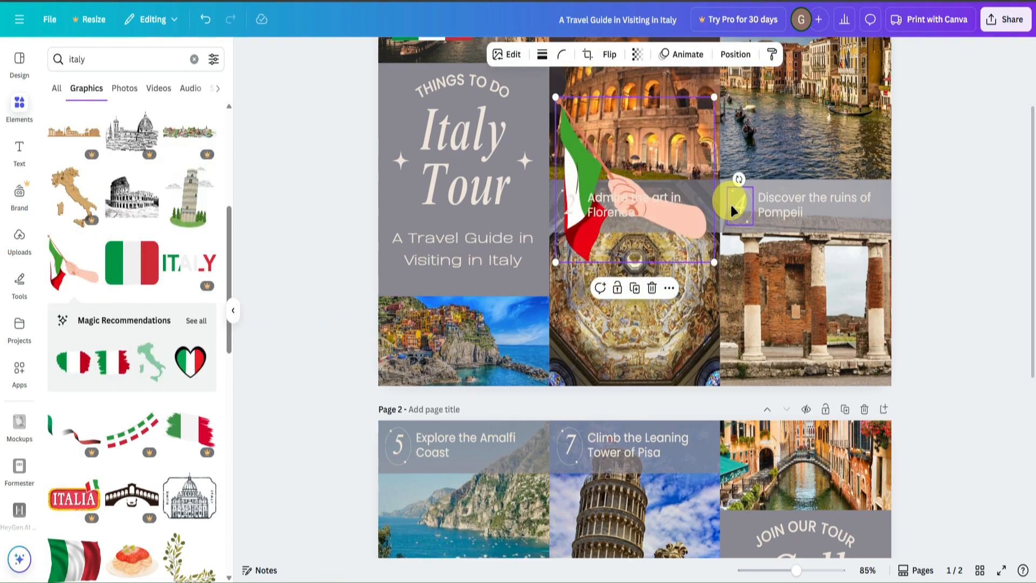
pyautogui.moveTo(714, 98); pyautogui.dragTo(615, 200)
pyautogui.moveTo(611, 239); pyautogui.dragTo(901, 382)
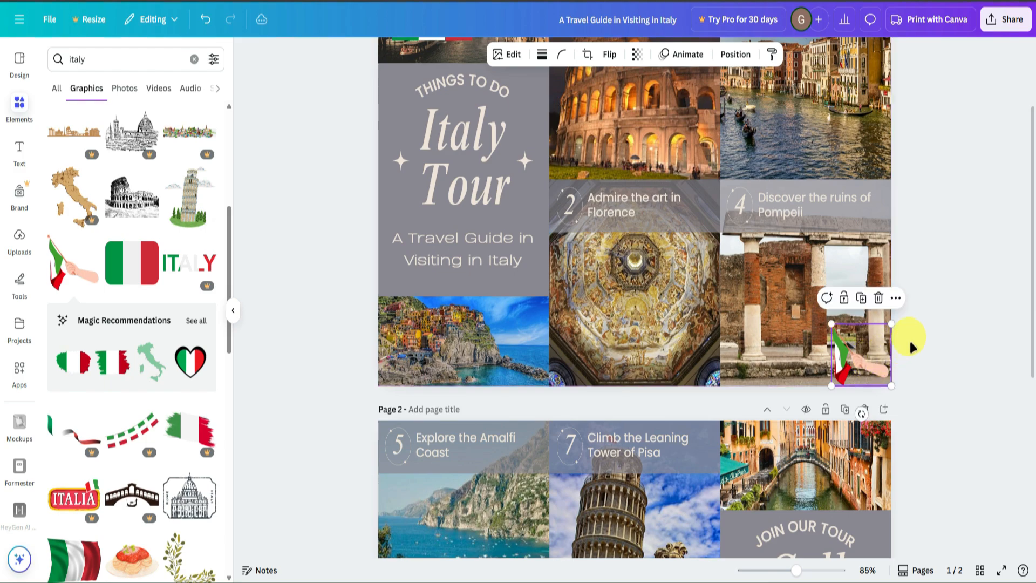
pyautogui.scroll(3, 943, 298)
pyautogui.click(941, 278)
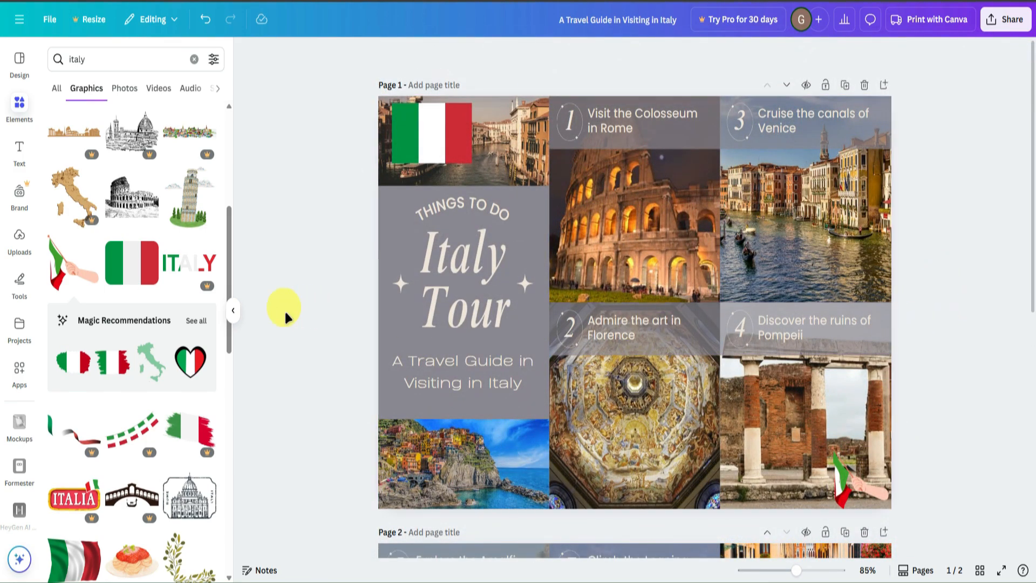
# Limit the italy results to photos and replace the Colosseum picture under caption 1 with the free daytime Colosseum photo against a blue sky.
pyautogui.scroll(6, 135, 243)
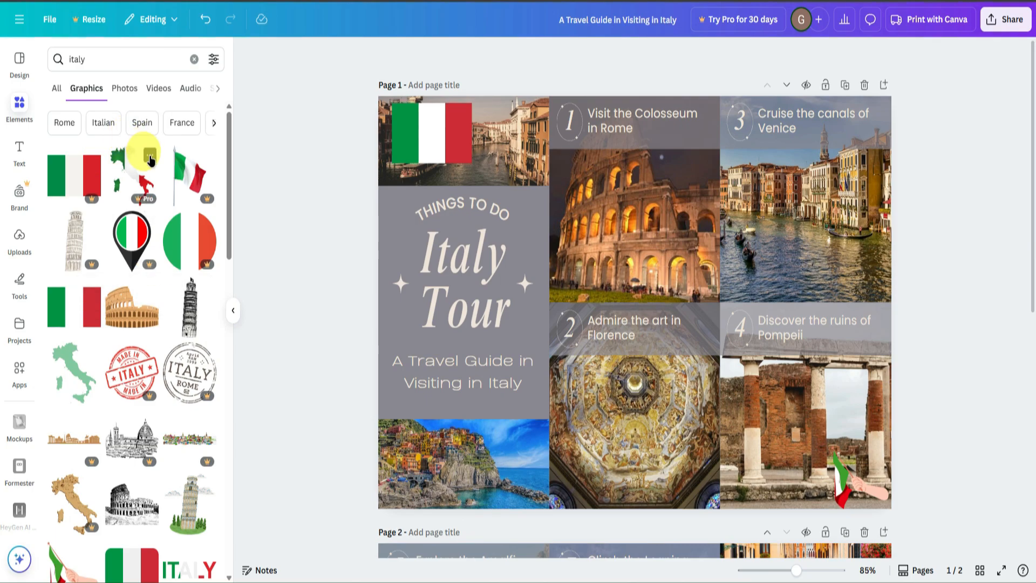
pyautogui.click(125, 89)
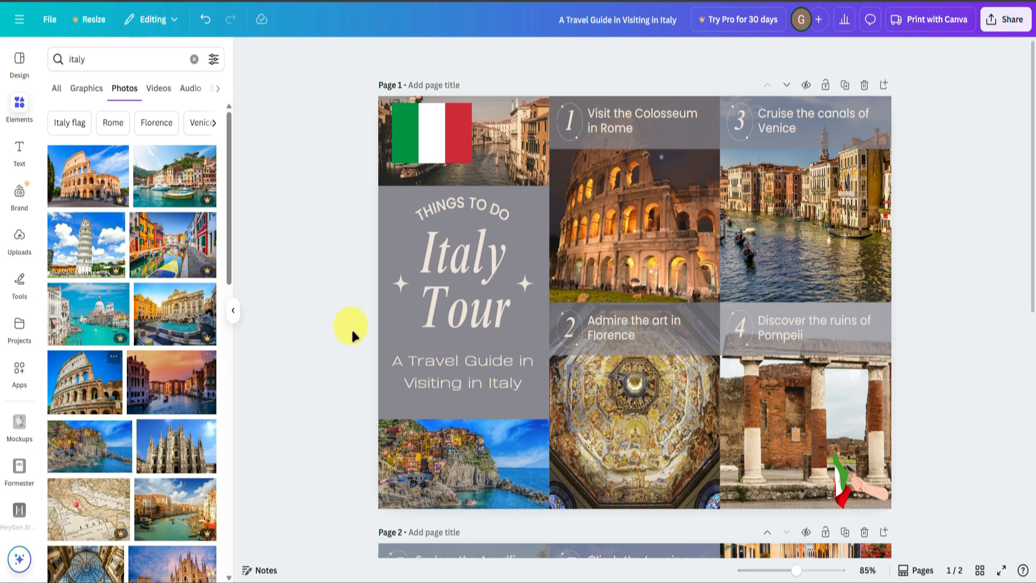
pyautogui.click(584, 238)
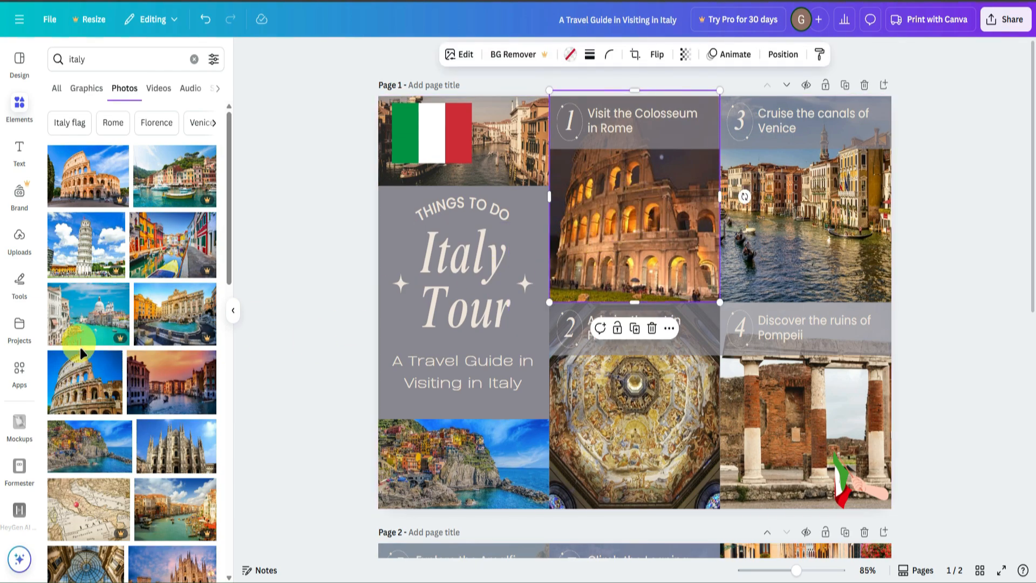
pyautogui.moveTo(81, 353); pyautogui.dragTo(588, 207)
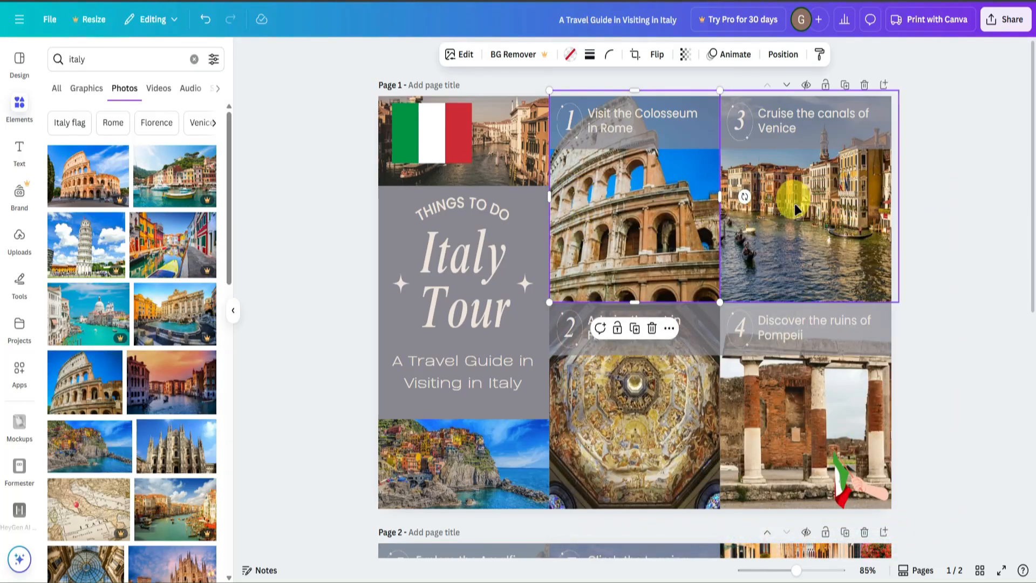
pyautogui.click(949, 221)
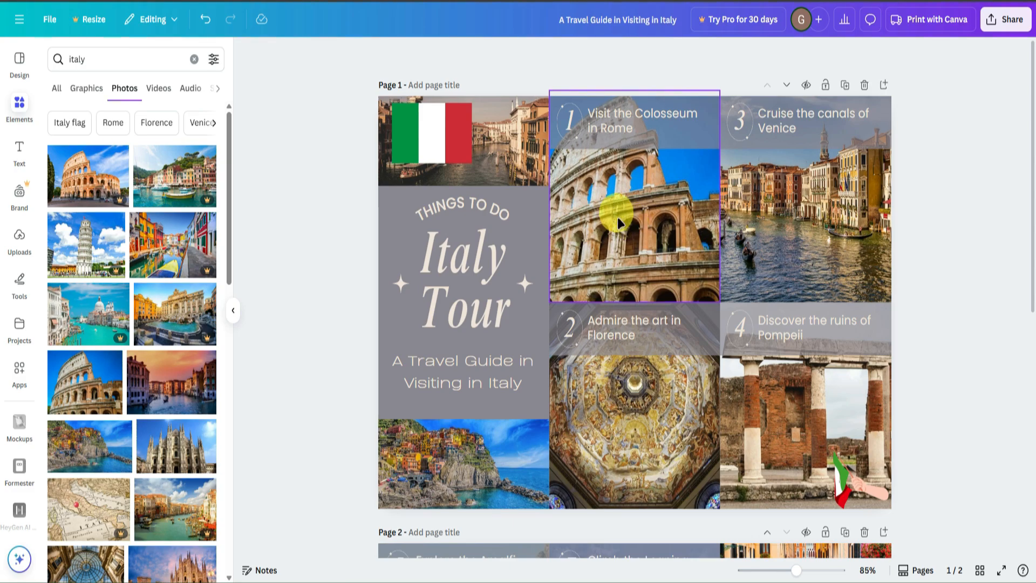
# Replace the Venice picture under caption 3 with the sunset photo of the Venice canal.
pyautogui.moveTo(181, 387); pyautogui.dragTo(787, 265)
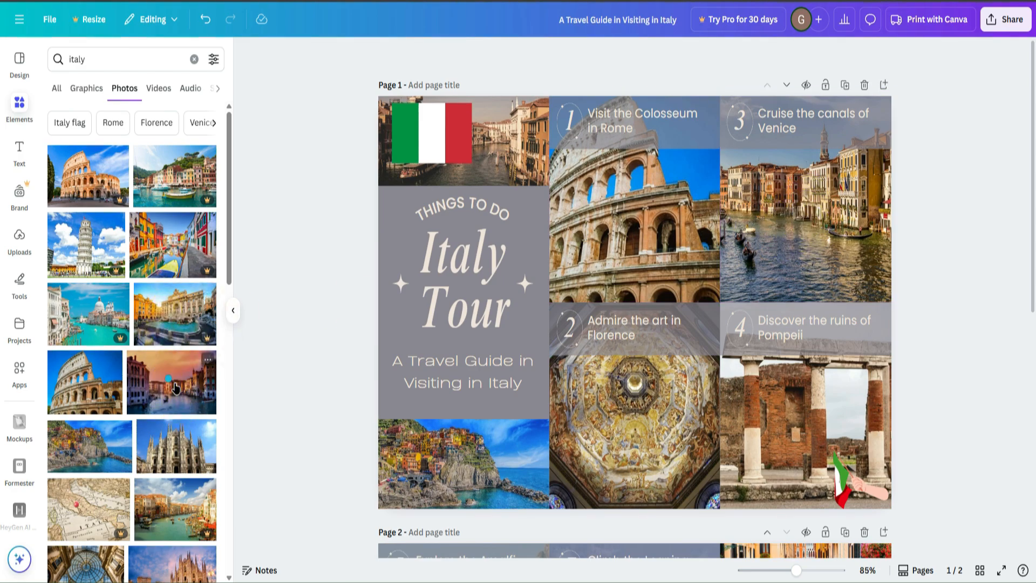
pyautogui.moveTo(180, 397); pyautogui.dragTo(804, 225)
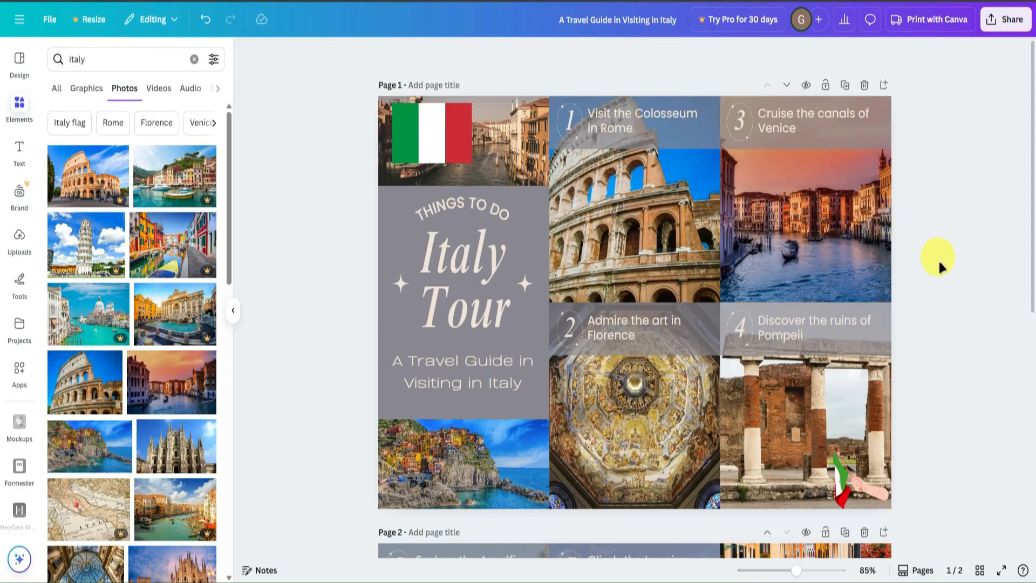
# Look through page 2 and the italy photo results, then clear the search and view the uploaded images.
pyautogui.scroll(-4, 161, 379)
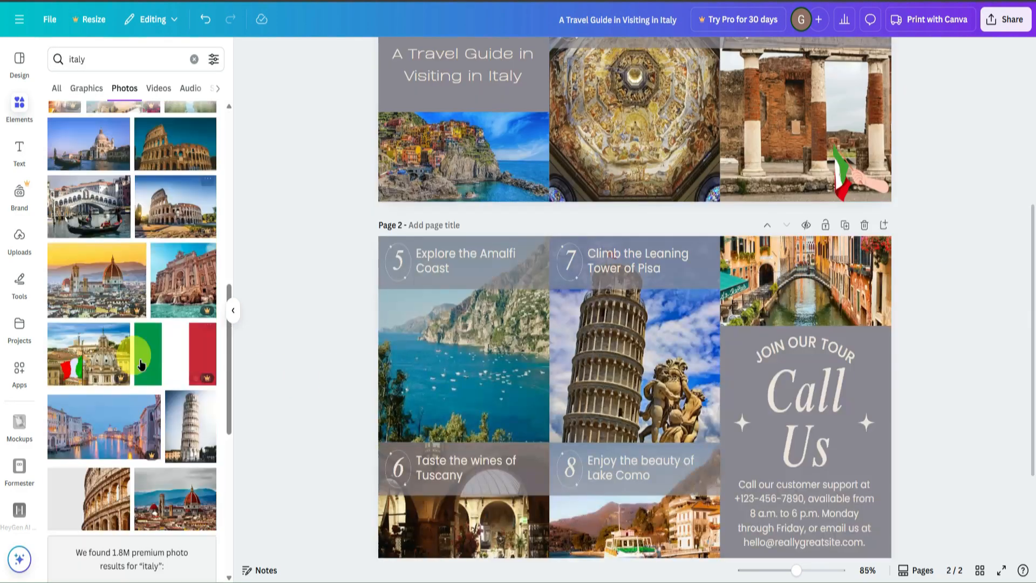
pyautogui.scroll(10, 138, 368)
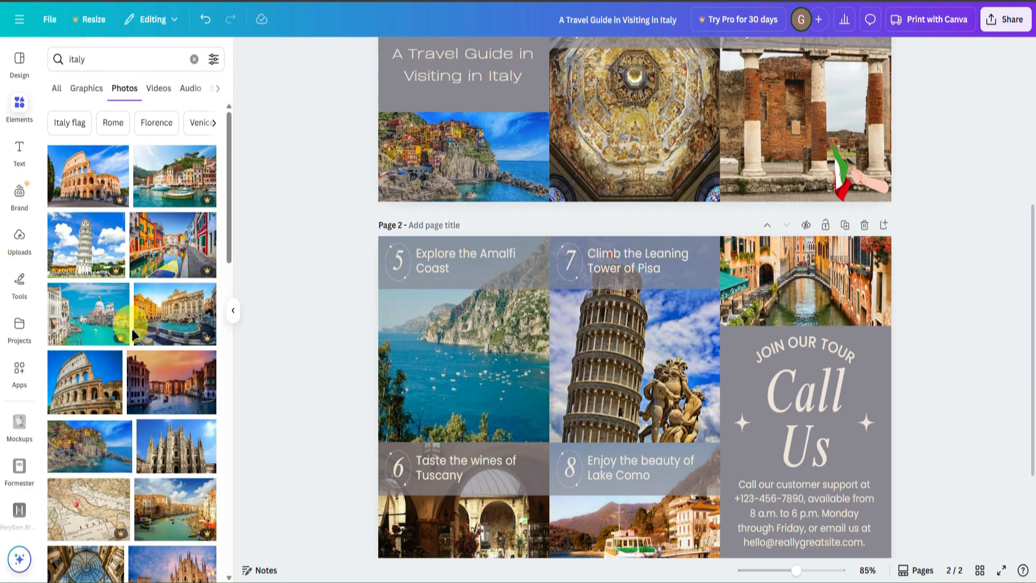
pyautogui.scroll(-7, 134, 331)
pyautogui.scroll(5, 133, 331)
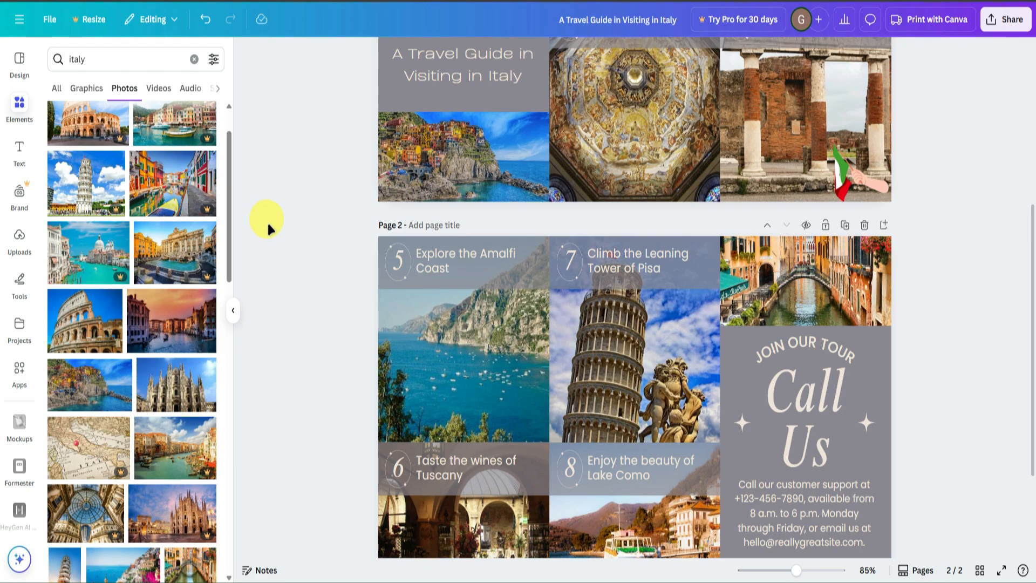
pyautogui.scroll(3, 116, 261)
pyautogui.click(194, 59)
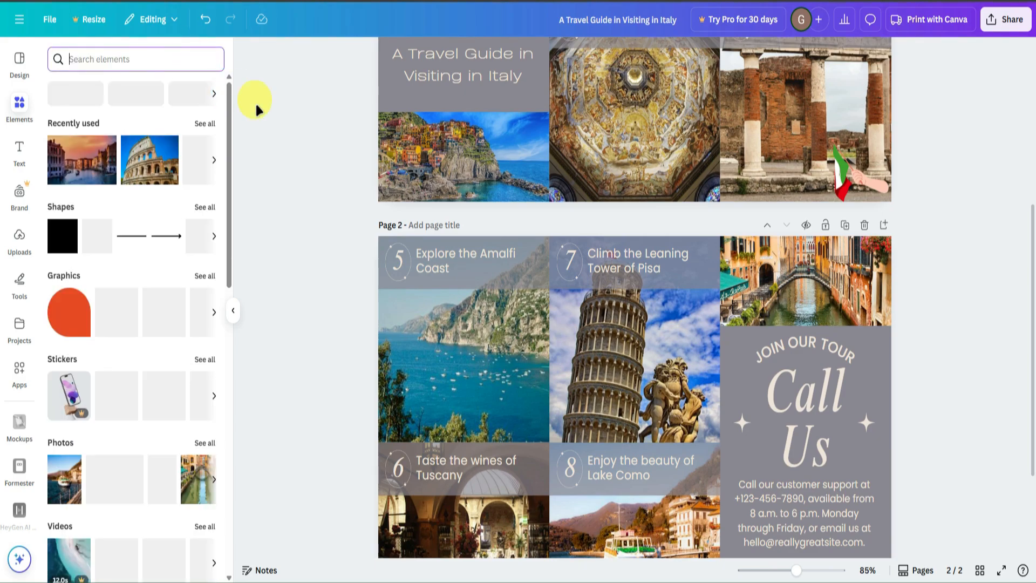
pyautogui.click(19, 237)
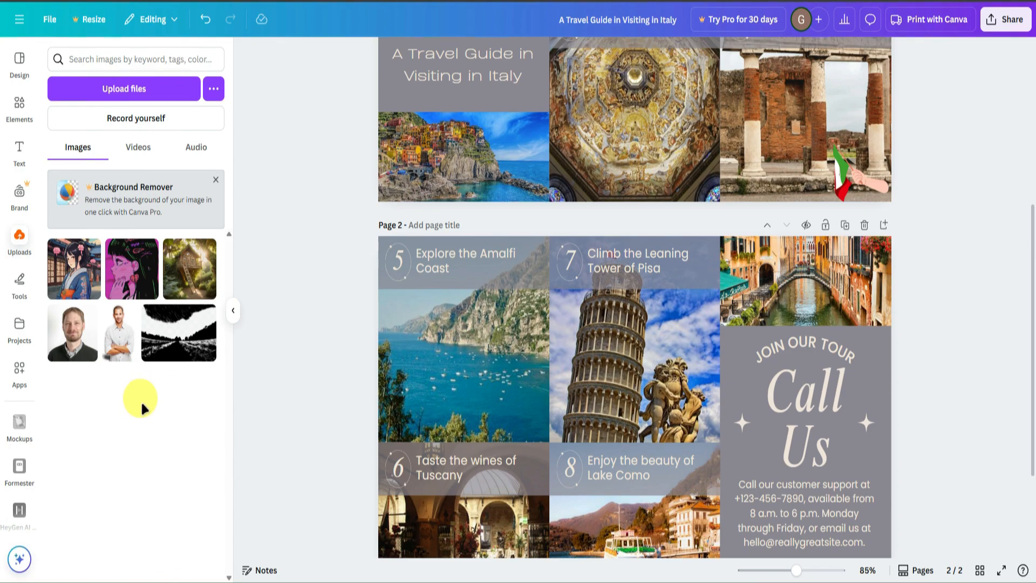
pyautogui.moveTo(168, 354)
pyautogui.mouseDown()
pyautogui.moveTo(377, 317)
pyautogui.moveTo(439, 329)
pyautogui.moveTo(278, 324)
pyautogui.moveTo(167, 335)
pyautogui.mouseUp()
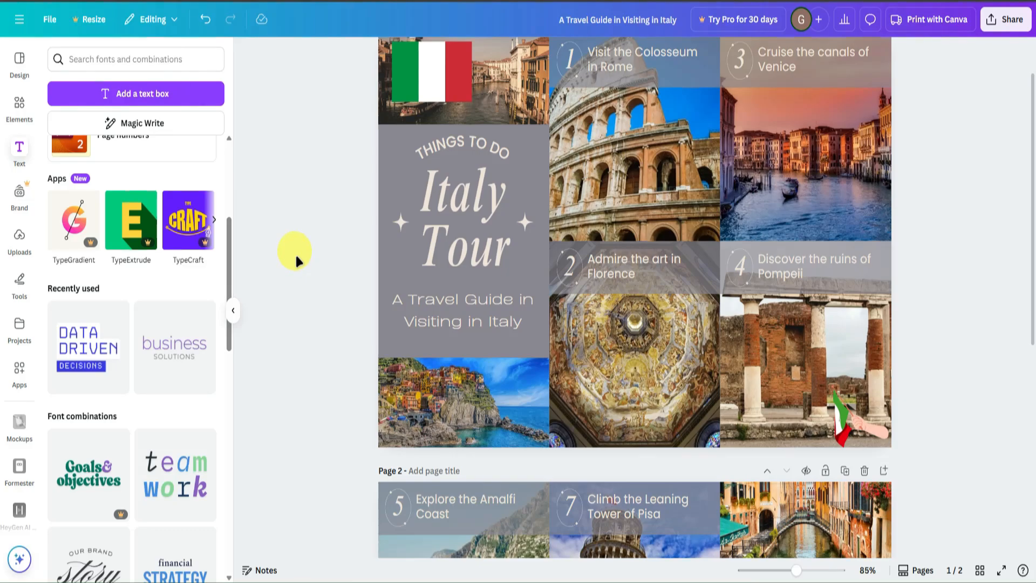
# Draw a red freehand loop around the Italy Tour title, and undo the stroke.
pyautogui.click(20, 278)
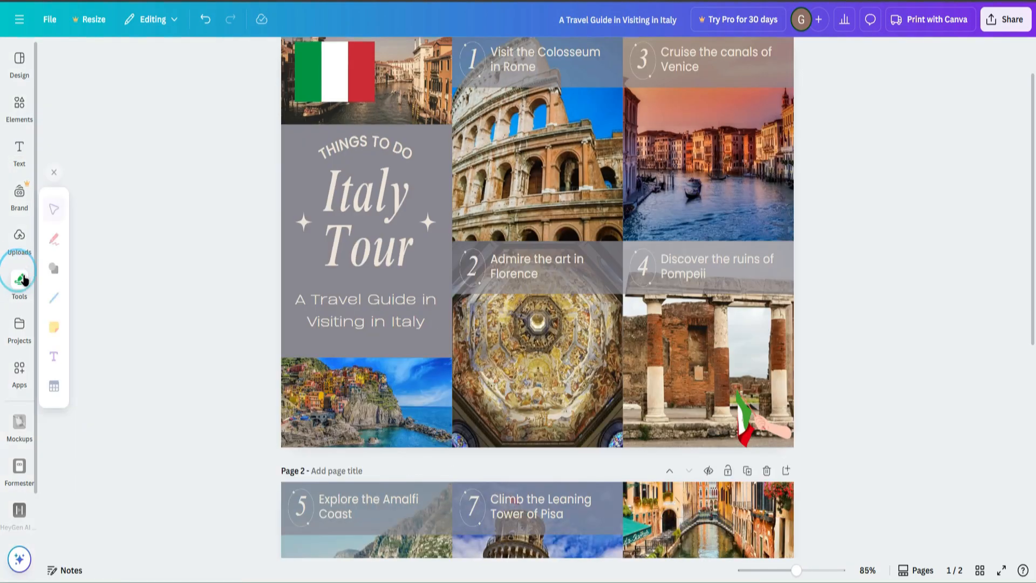
pyautogui.click(64, 238)
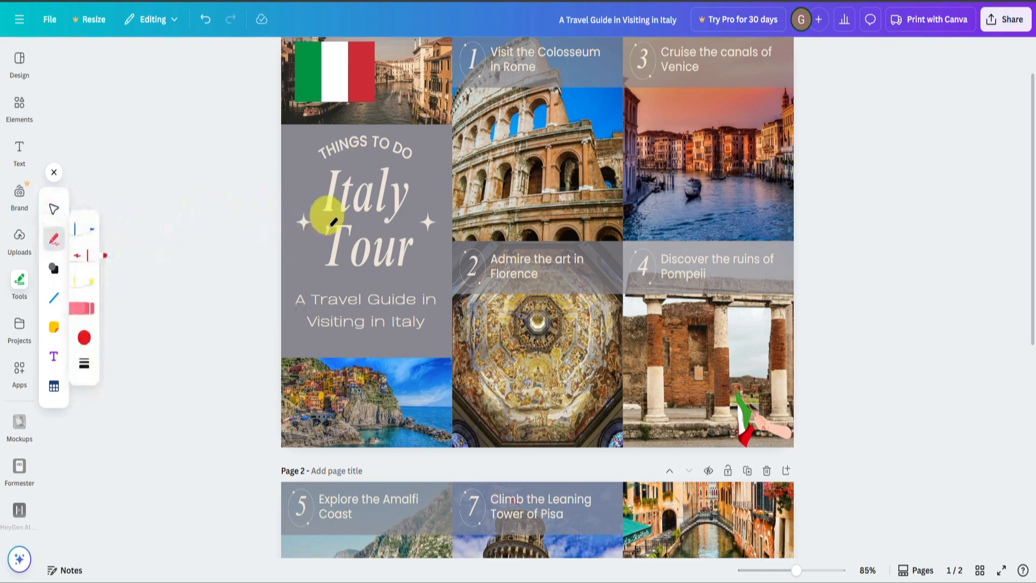
pyautogui.moveTo(311, 142)
pyautogui.mouseDown()
pyautogui.moveTo(427, 144)
pyautogui.moveTo(397, 246)
pyautogui.moveTo(315, 149)
pyautogui.moveTo(425, 211)
pyautogui.moveTo(401, 243)
pyautogui.moveTo(348, 201)
pyautogui.moveTo(432, 207)
pyautogui.mouseUp()
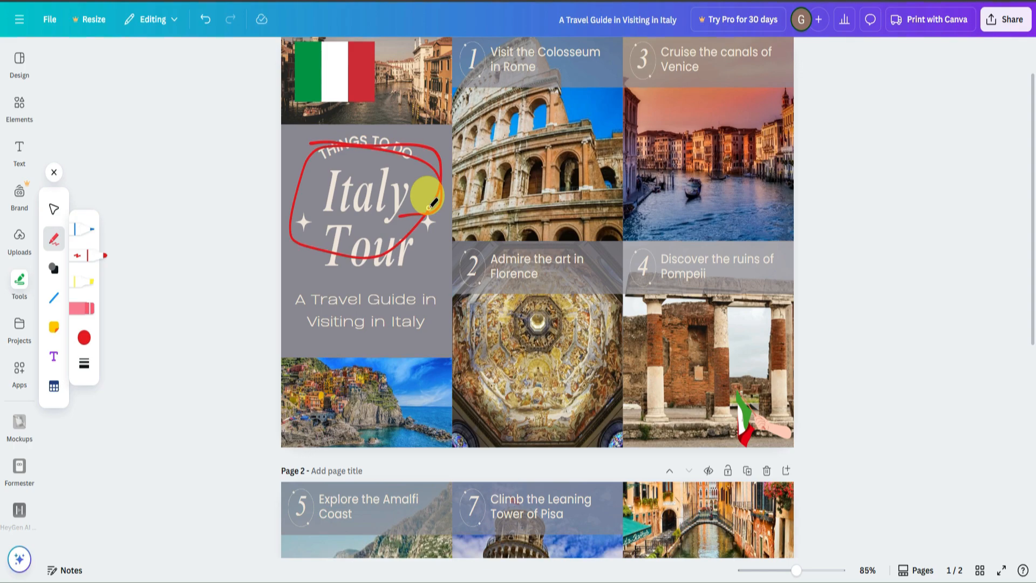
pyautogui.hotkey('ctrl', 'z')
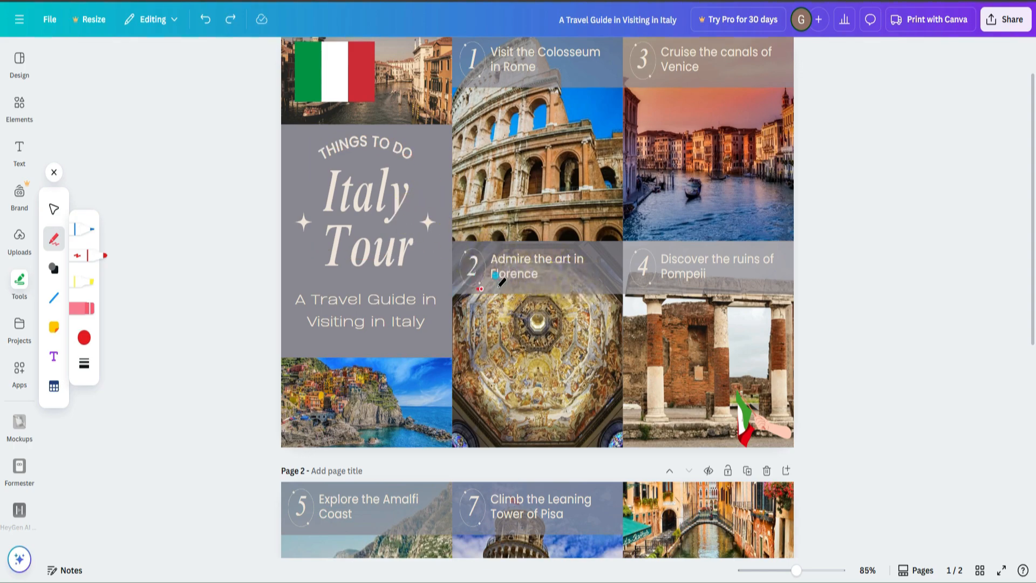
# Circle caption 2 in red, add yellow highlighter and blue pen strokes around the Florence photo, and erase all the marks.
pyautogui.moveTo(502, 281)
pyautogui.mouseDown()
pyautogui.moveTo(527, 221)
pyautogui.moveTo(478, 271)
pyautogui.moveTo(453, 275)
pyautogui.mouseUp()
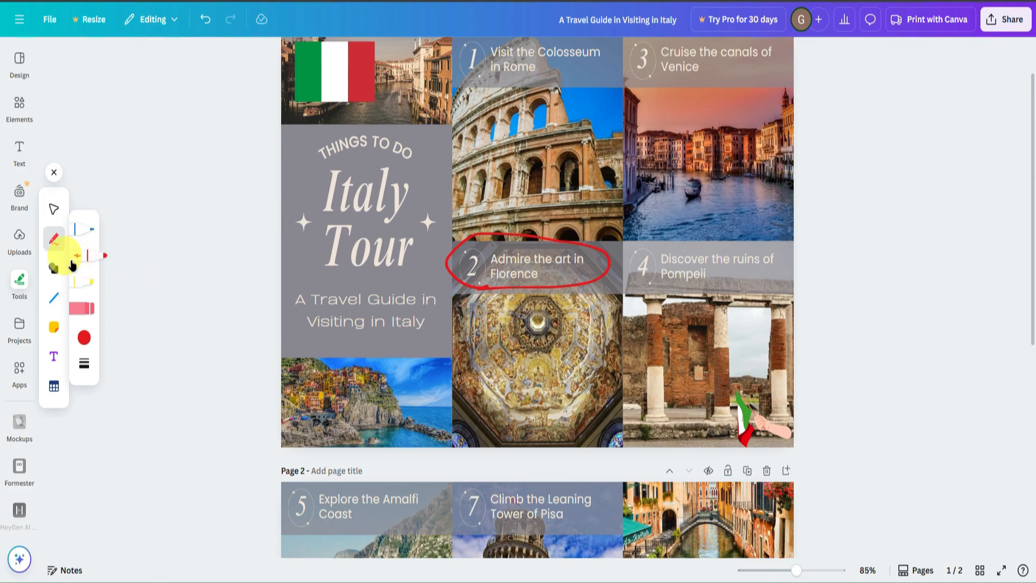
pyautogui.click(87, 282)
pyautogui.moveTo(485, 345); pyautogui.dragTo(642, 367)
pyautogui.click(78, 236)
pyautogui.moveTo(478, 396)
pyautogui.mouseDown()
pyautogui.moveTo(523, 407)
pyautogui.moveTo(697, 377)
pyautogui.moveTo(718, 308)
pyautogui.mouseUp()
pyautogui.click(89, 309)
pyautogui.moveTo(534, 402)
pyautogui.mouseDown()
pyautogui.moveTo(573, 381)
pyautogui.moveTo(571, 353)
pyautogui.mouseUp()
pyautogui.click(582, 282)
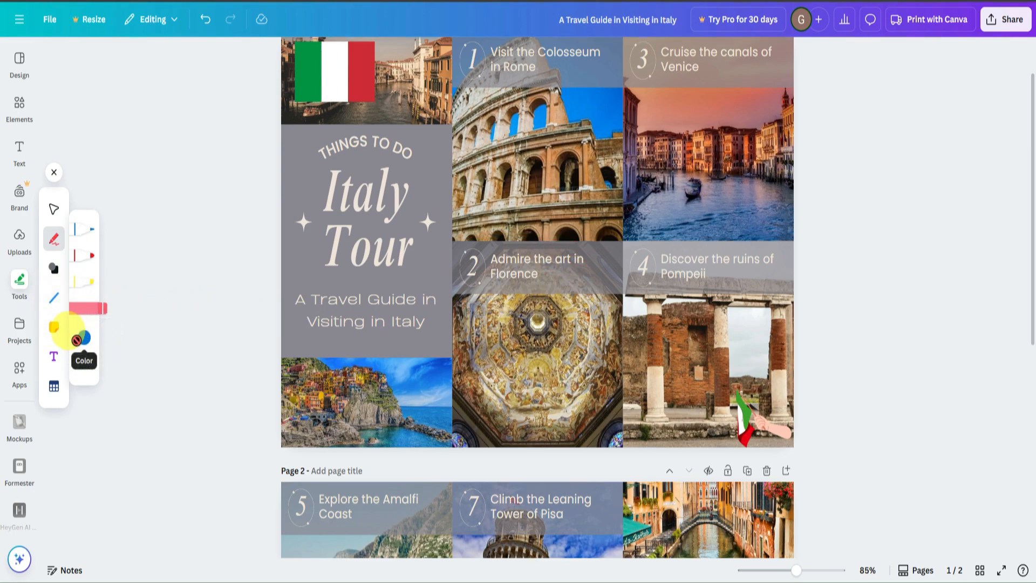
# Draw a square shape over the Florence photo and delete it.
pyautogui.click(54, 268)
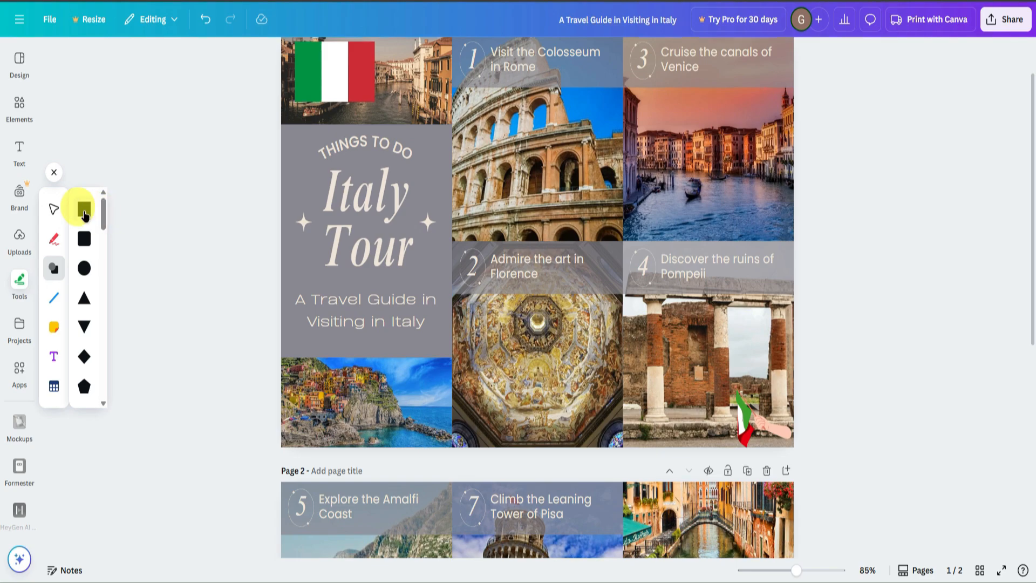
pyautogui.click(85, 214)
pyautogui.moveTo(590, 300); pyautogui.dragTo(534, 356)
pyautogui.press('Delete')
# Add straight lines across the Florence caption area with the line tool.
pyautogui.click(55, 300)
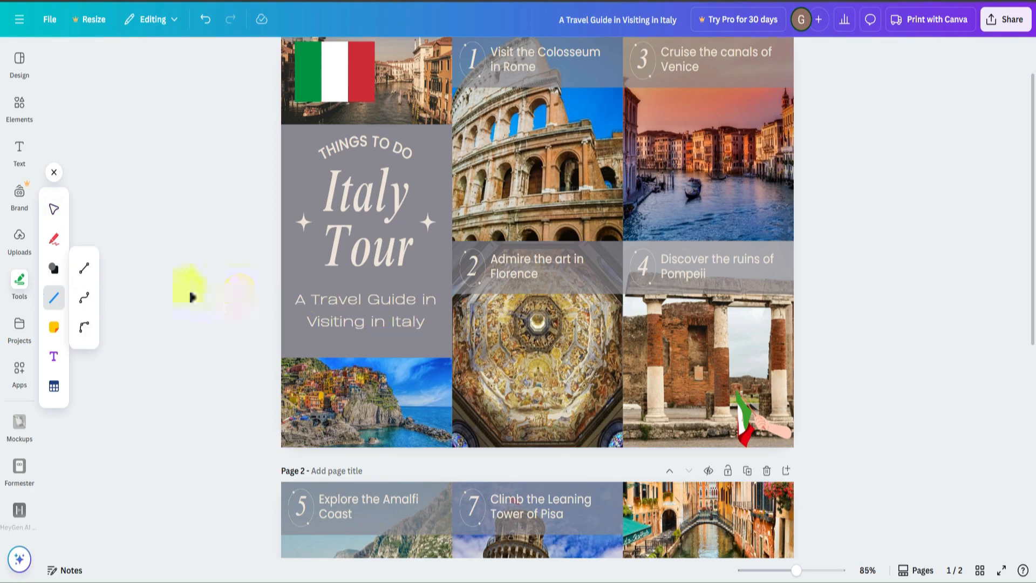
pyautogui.click(84, 268)
pyautogui.moveTo(410, 399); pyautogui.dragTo(414, 394)
pyautogui.click(525, 357)
# Add a yellow sticky note to page 1 and remove it.
pyautogui.click(59, 327)
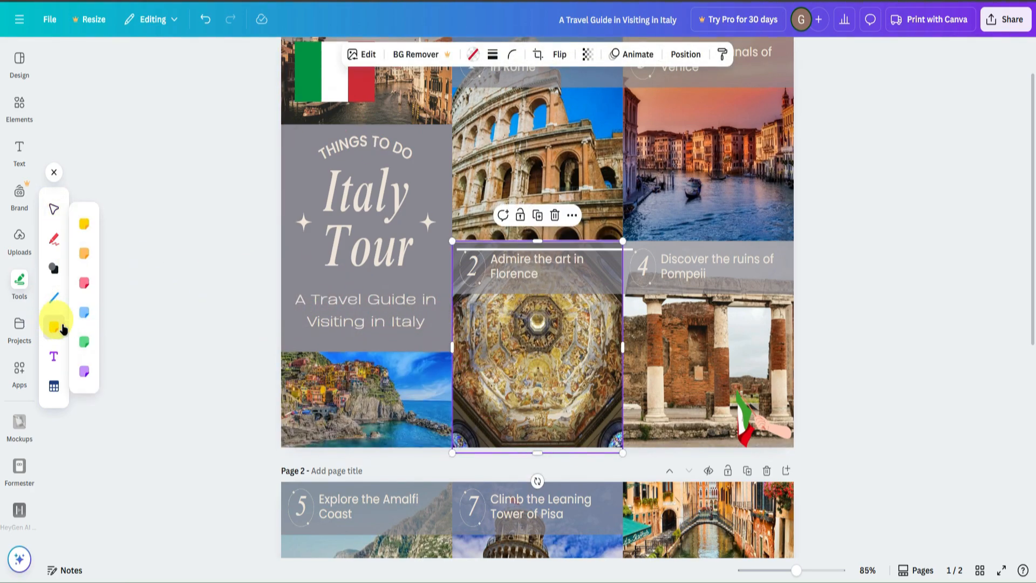
pyautogui.click(79, 231)
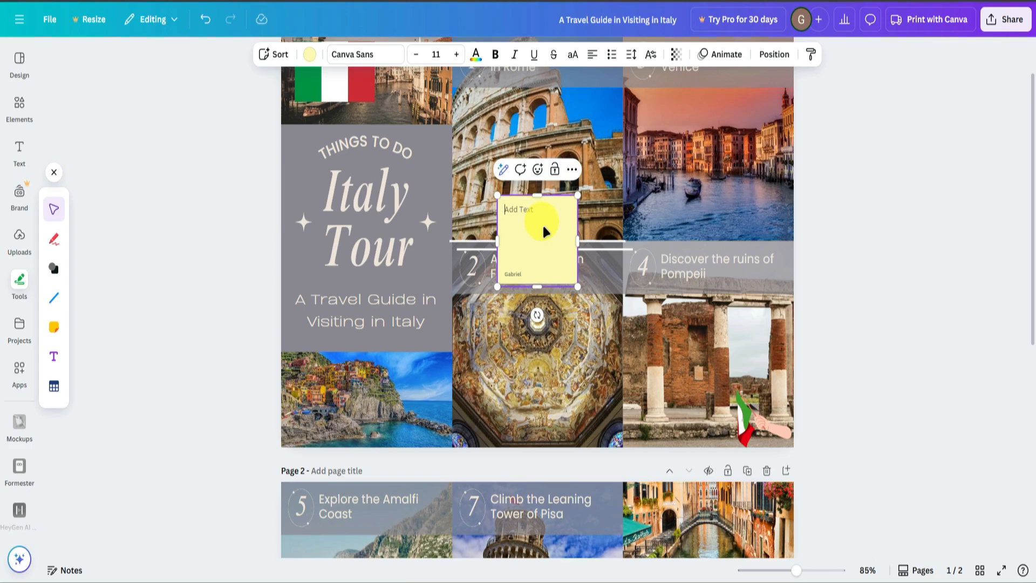
pyautogui.press('Delete')
# Add a paragraph text box and a table to the middle of page 1.
pyautogui.click(53, 358)
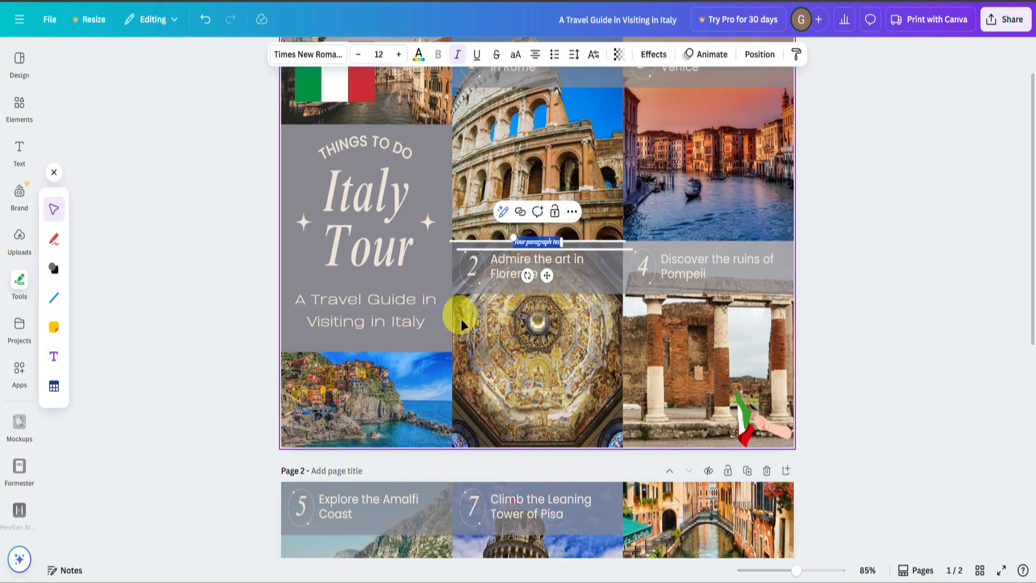
pyautogui.click(894, 378)
pyautogui.click(53, 386)
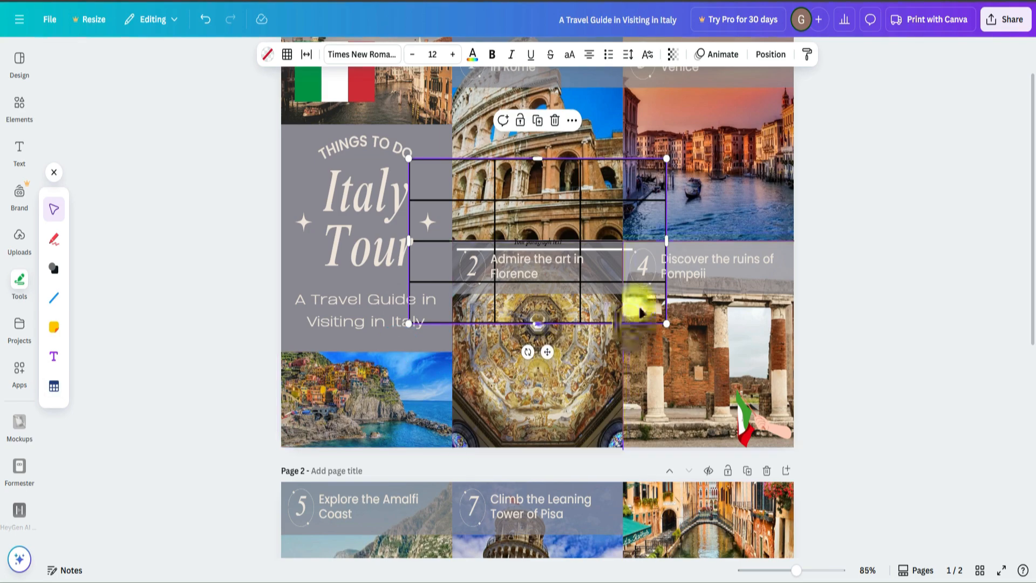
# Undo the trial table, text box, sticky note and line additions on page 1.
pyautogui.hotkey('ctrl', 'z')
pyautogui.hotkey('ctrl', 'z')
pyautogui.hotkey('ctrl', 'z')
pyautogui.hotkey('ctrl', 'z')
pyautogui.hotkey('ctrl', 'z')
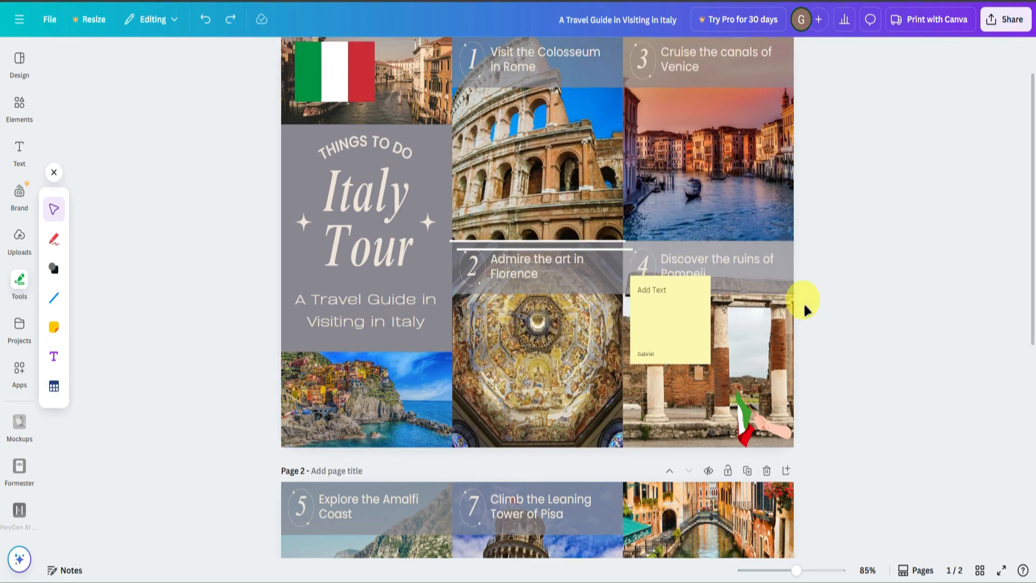
pyautogui.hotkey('ctrl', 'z')
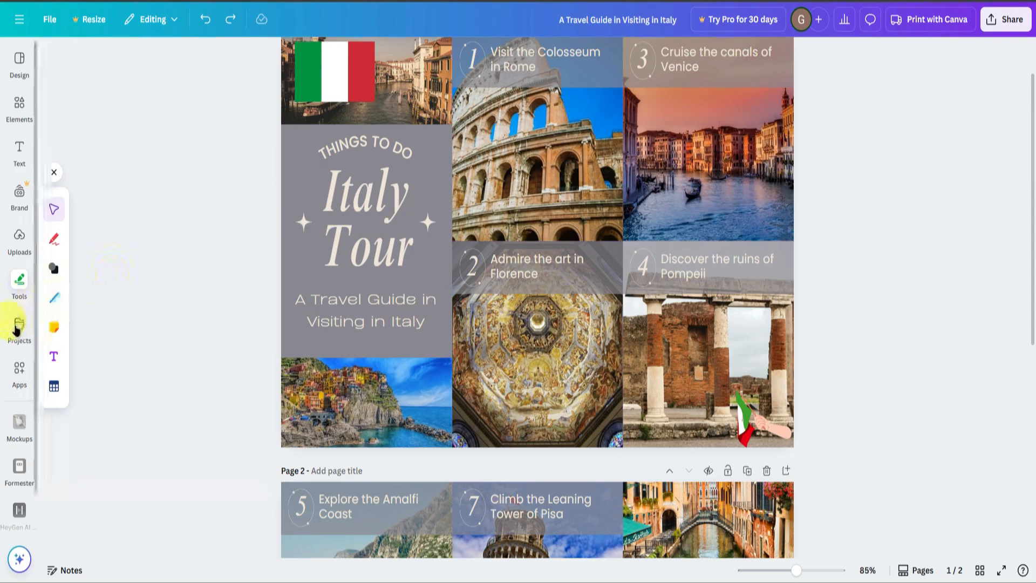
# Browse the Canva app catalogue, including the popular and AI-powered apps, for a logo-making app.
pyautogui.click(17, 329)
pyautogui.click(19, 370)
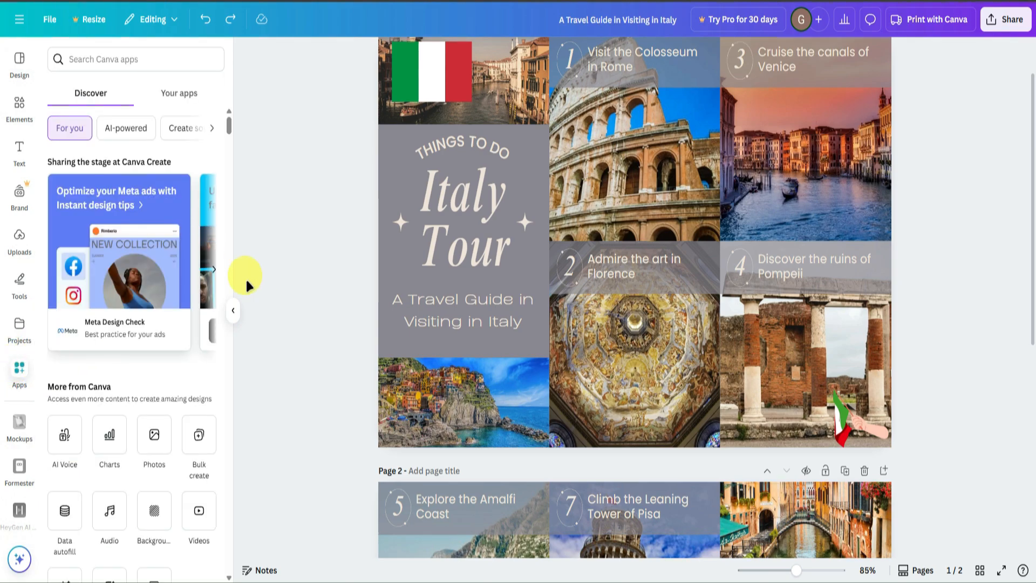
pyautogui.scroll(-9, 153, 370)
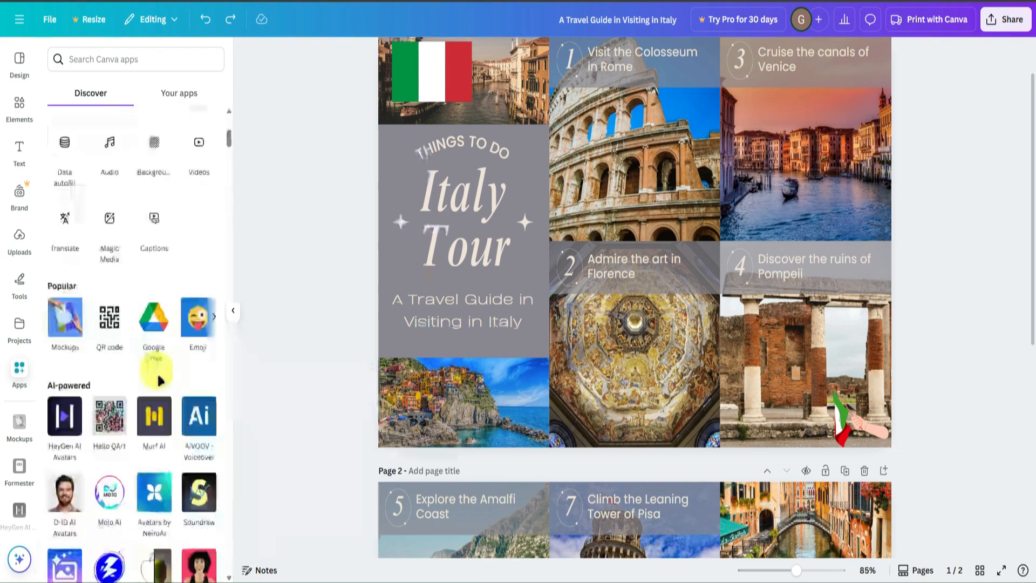
pyautogui.scroll(-8, 131, 362)
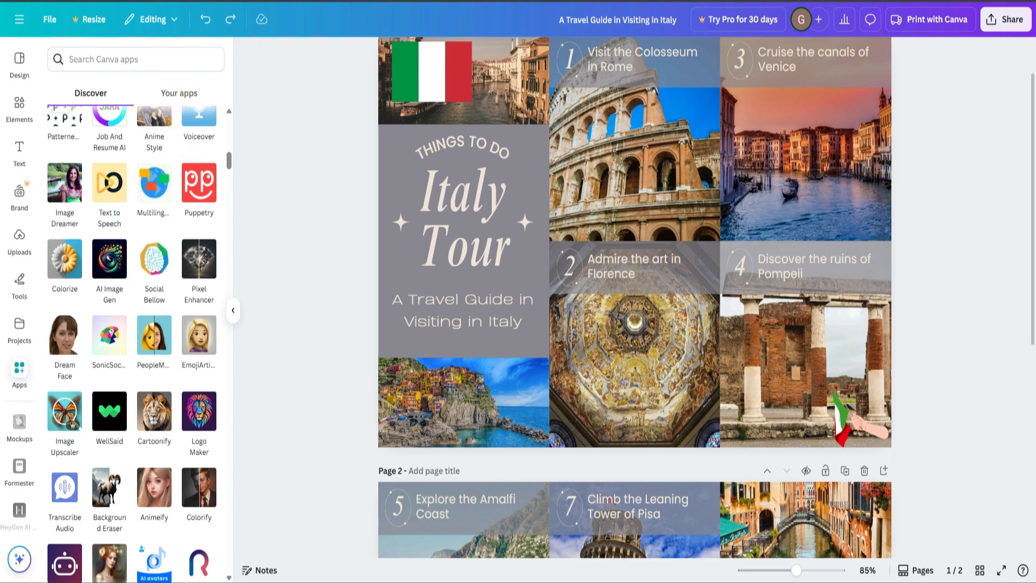
pyautogui.scroll(8, 184, 253)
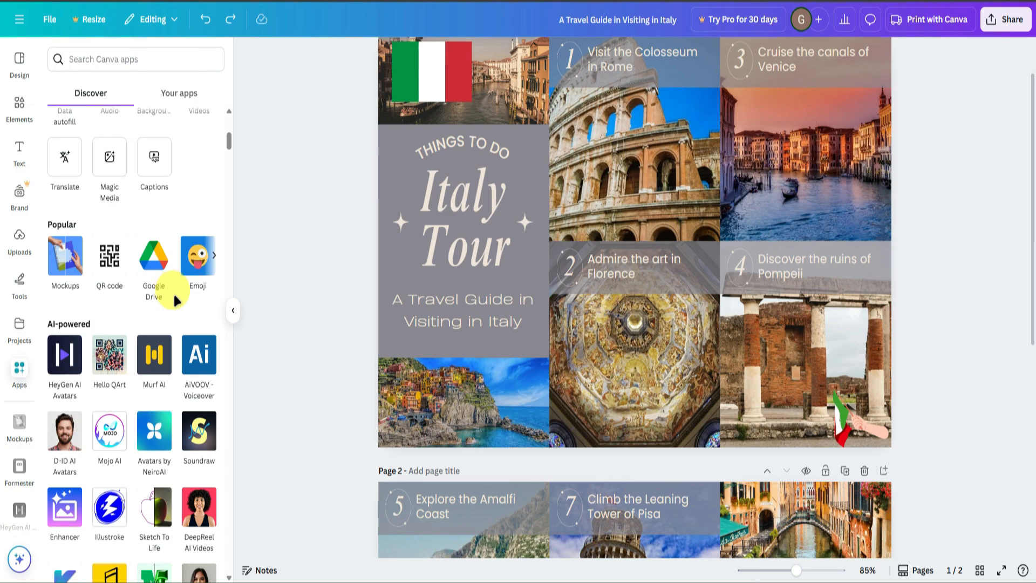
pyautogui.scroll(-5, 172, 291)
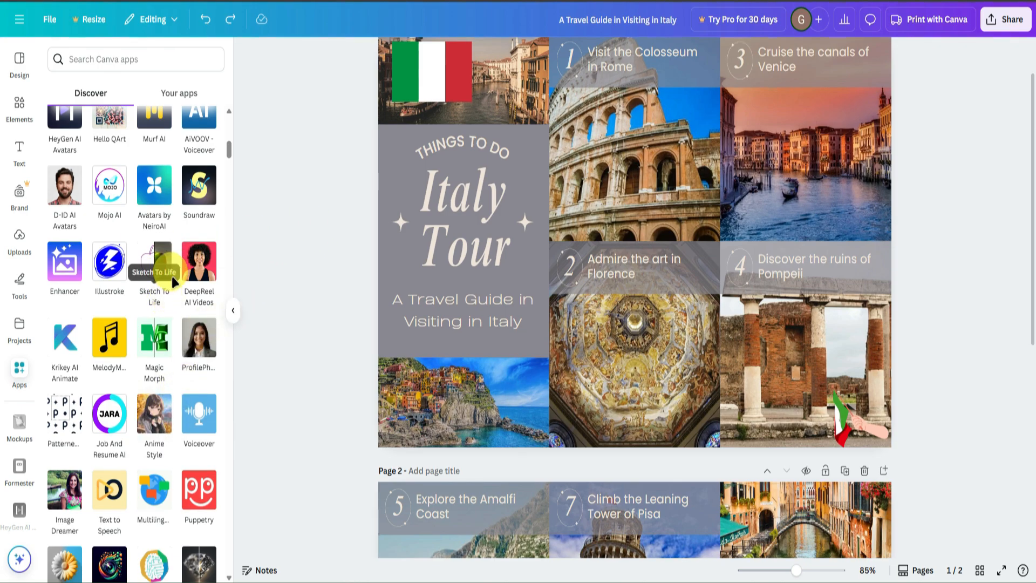
pyautogui.scroll(-2, 162, 269)
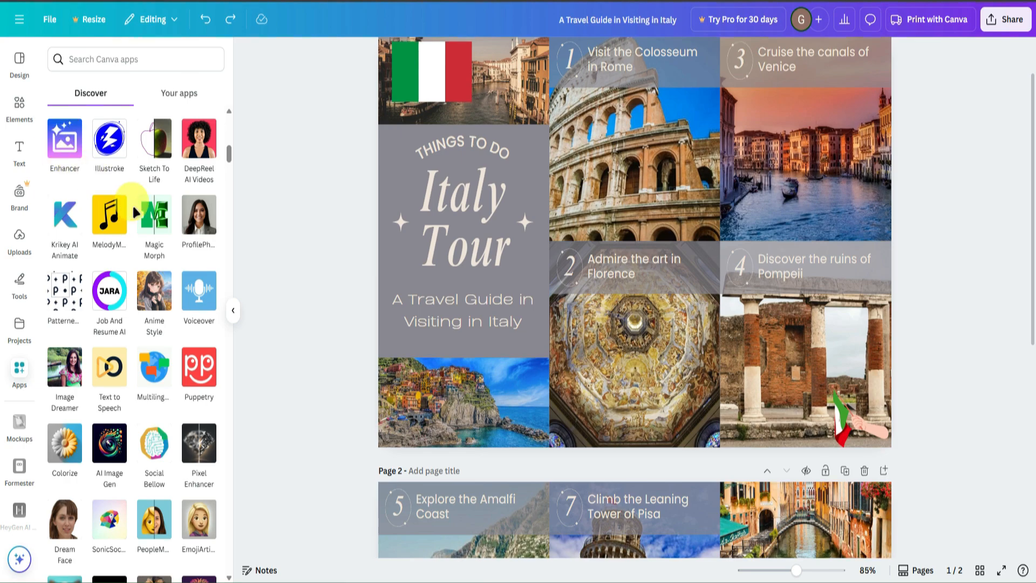
pyautogui.scroll(-5, 132, 204)
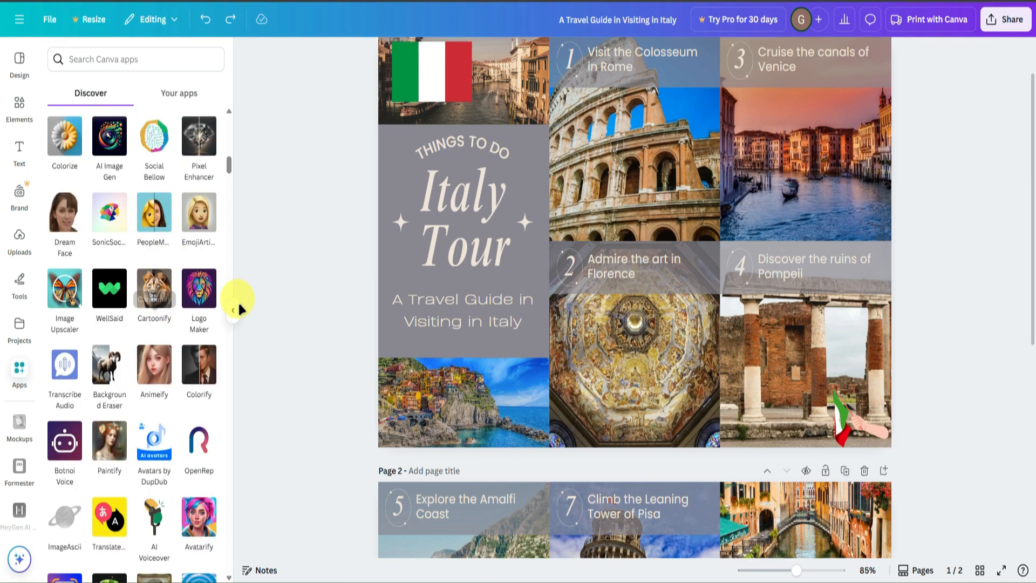
pyautogui.scroll(-10, 203, 291)
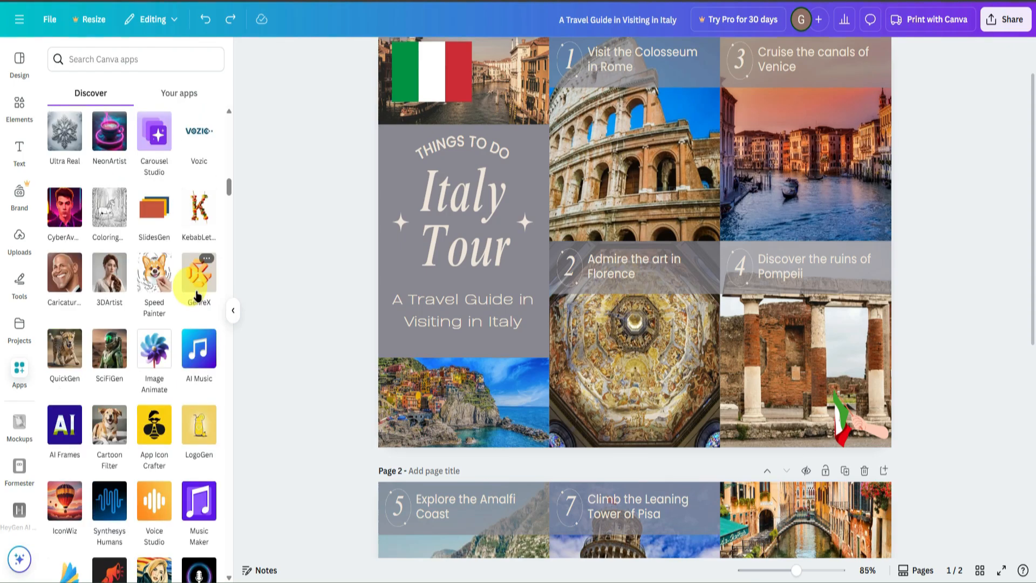
pyautogui.scroll(-10, 196, 294)
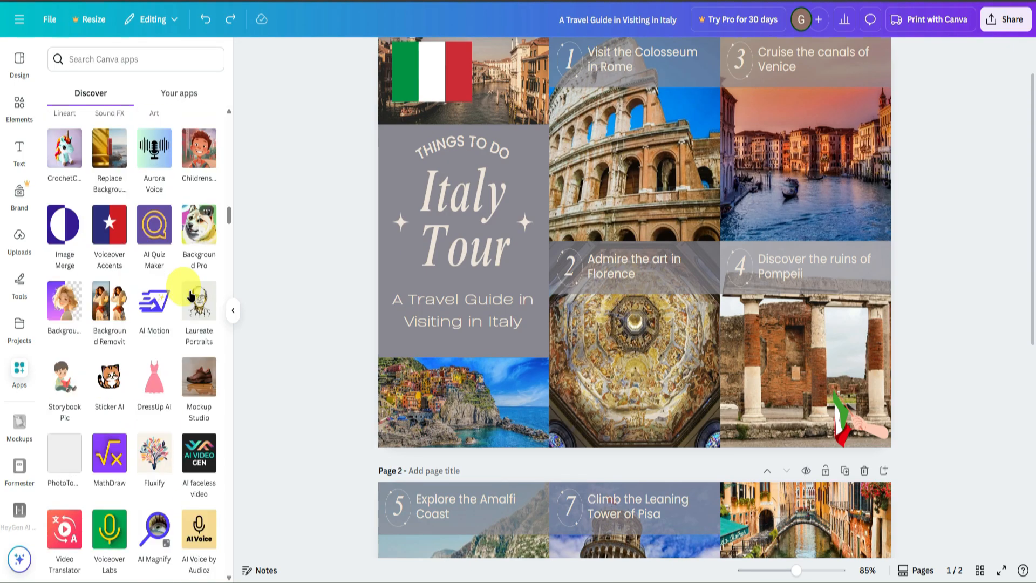
pyautogui.scroll(-6, 195, 308)
pyautogui.scroll(15, 199, 326)
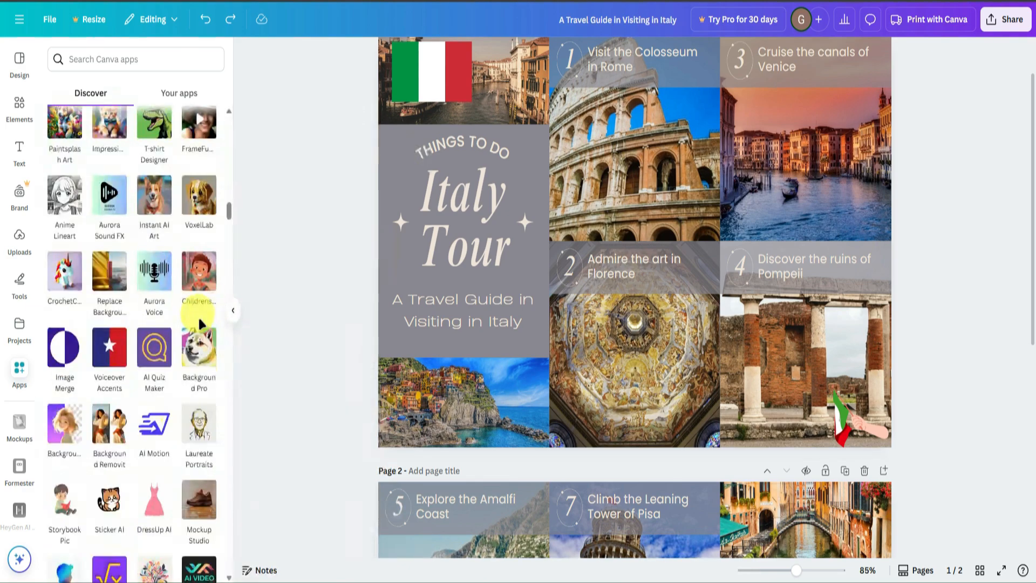
pyautogui.scroll(15, 193, 334)
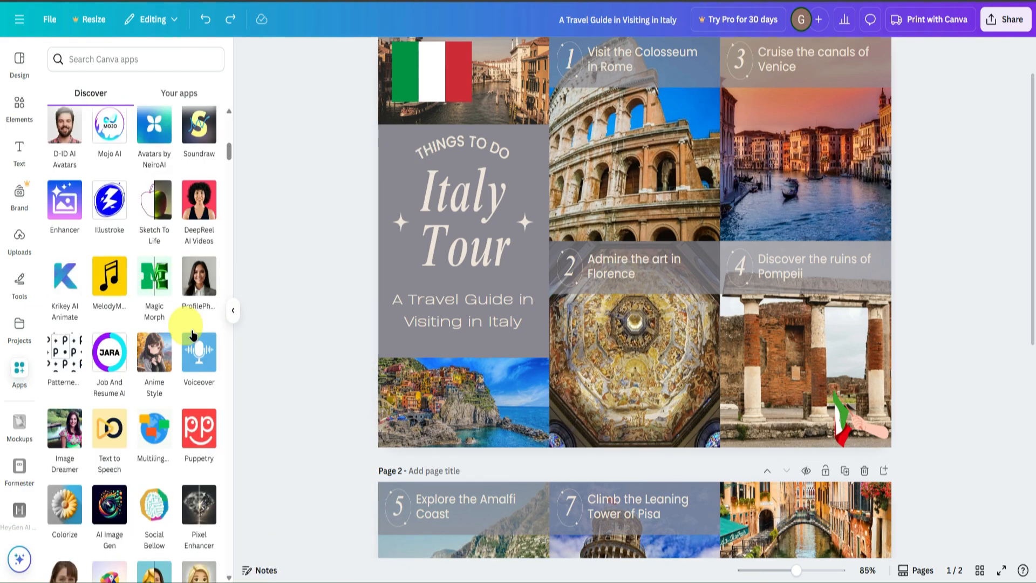
pyautogui.scroll(-10, 189, 336)
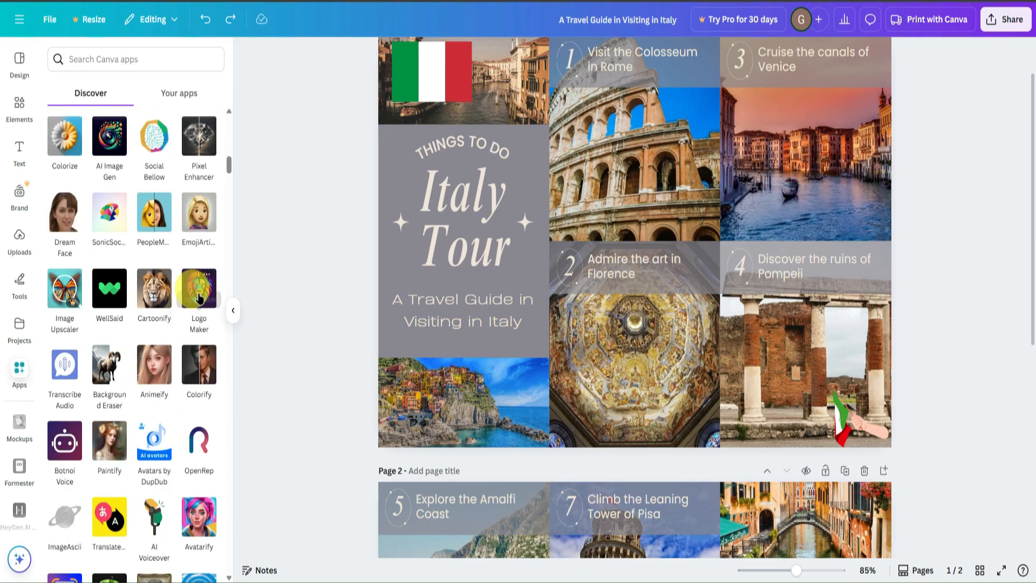
# Open the Logo Maker app and describe the logo as "I want a logo for a traveling agency in italy".
pyautogui.click(199, 296)
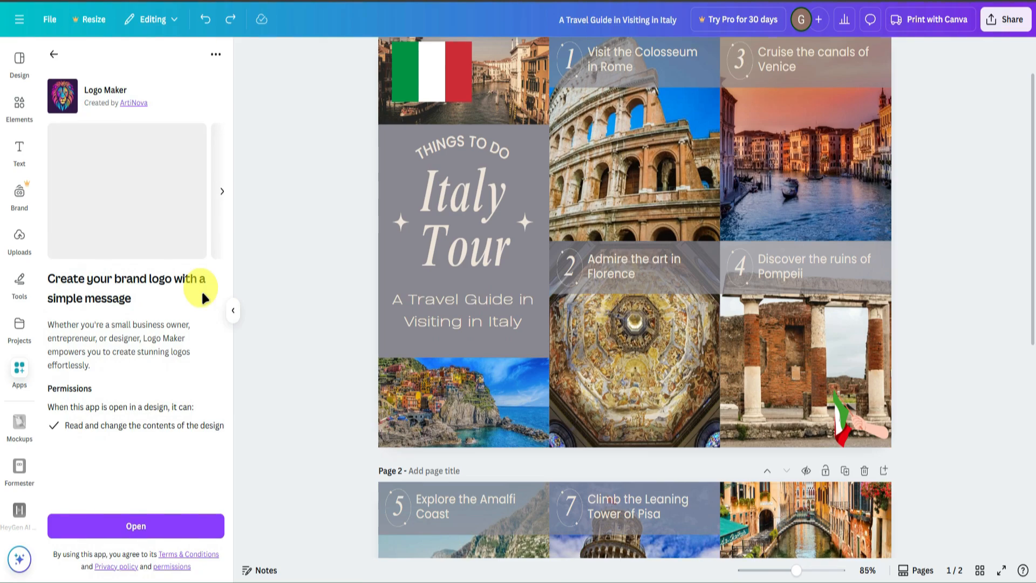
pyautogui.click(173, 526)
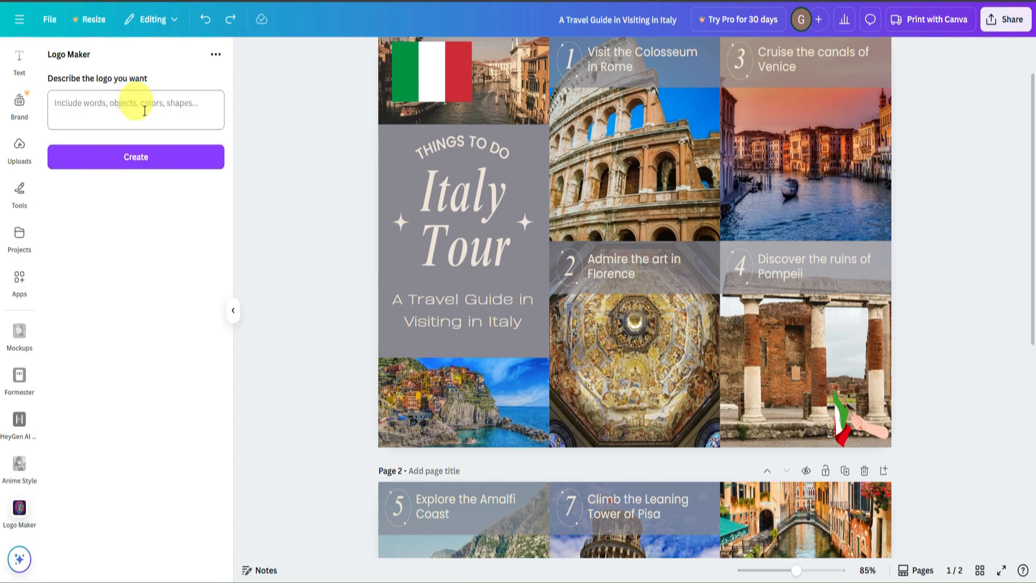
pyautogui.click(108, 102)
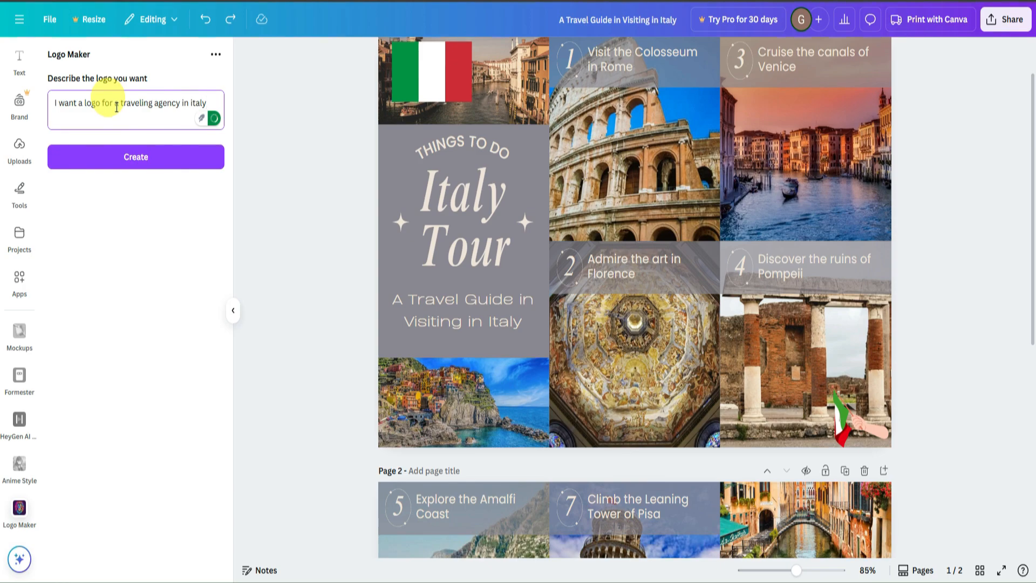
# Generate the travel agency logo, shrink it to a small square and place it below the subtitle at the cover panel's lower-left corner on page 1.
pyautogui.click(115, 156)
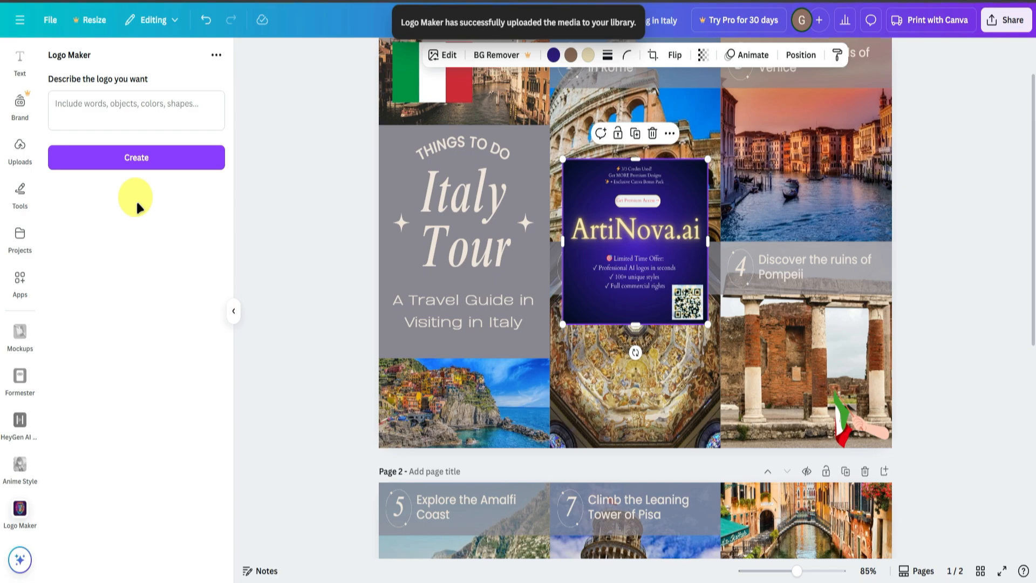
pyautogui.moveTo(707, 159); pyautogui.dragTo(622, 283)
pyautogui.moveTo(608, 287); pyautogui.dragTo(401, 332)
pyautogui.click(348, 340)
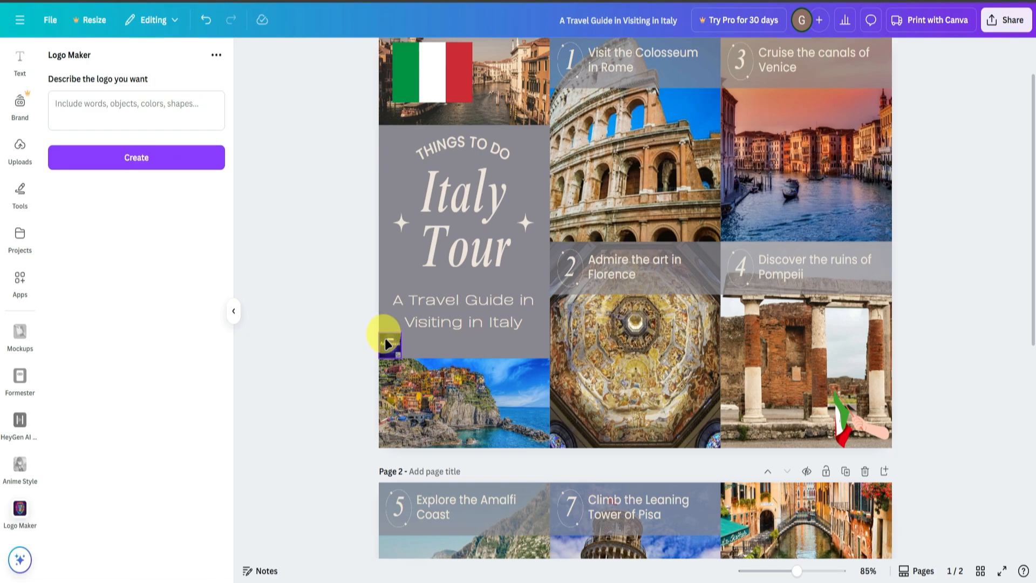
# Browse the Canva app catalogue for further design apps and return to the start of the list.
pyautogui.click(20, 281)
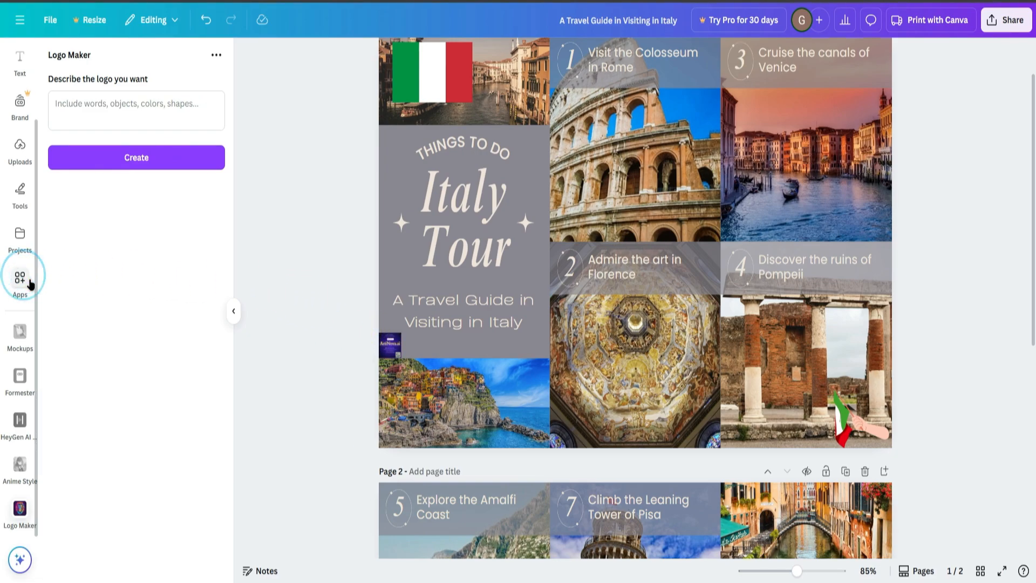
pyautogui.scroll(-15, 153, 332)
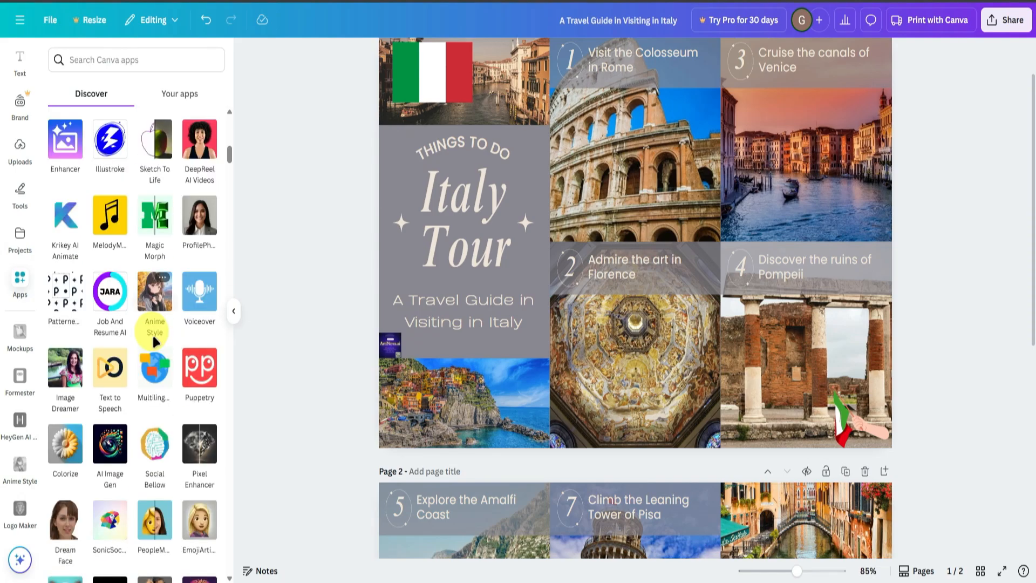
pyautogui.scroll(-5, 161, 337)
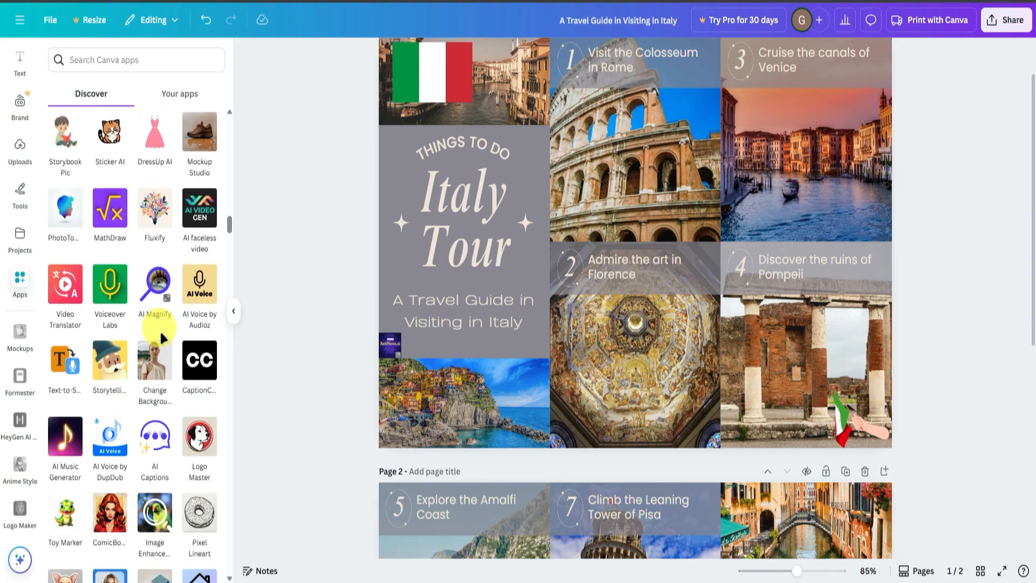
pyautogui.scroll(-10, 161, 335)
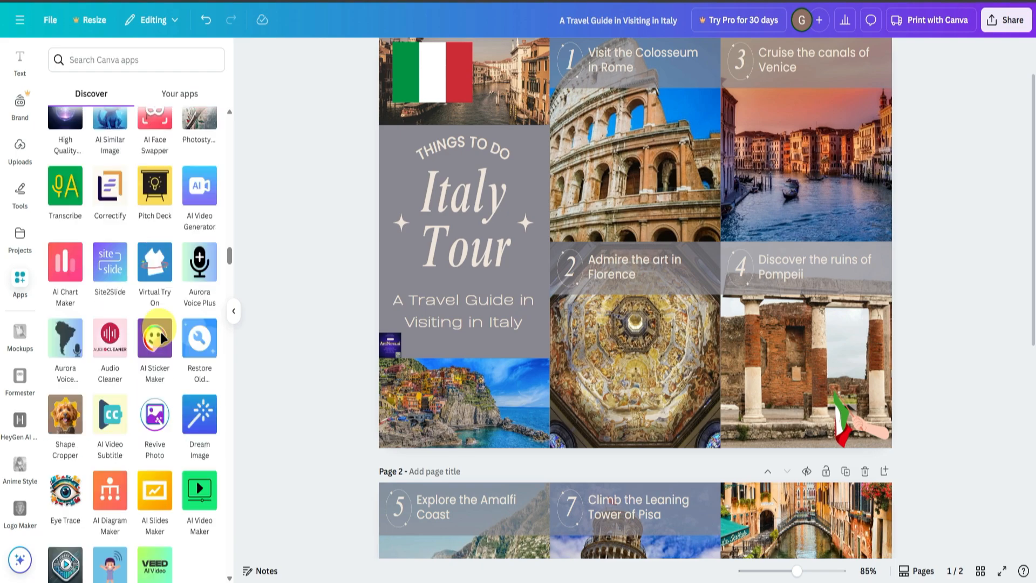
pyautogui.scroll(-8, 161, 334)
pyautogui.moveTo(230, 273); pyautogui.dragTo(250, 120)
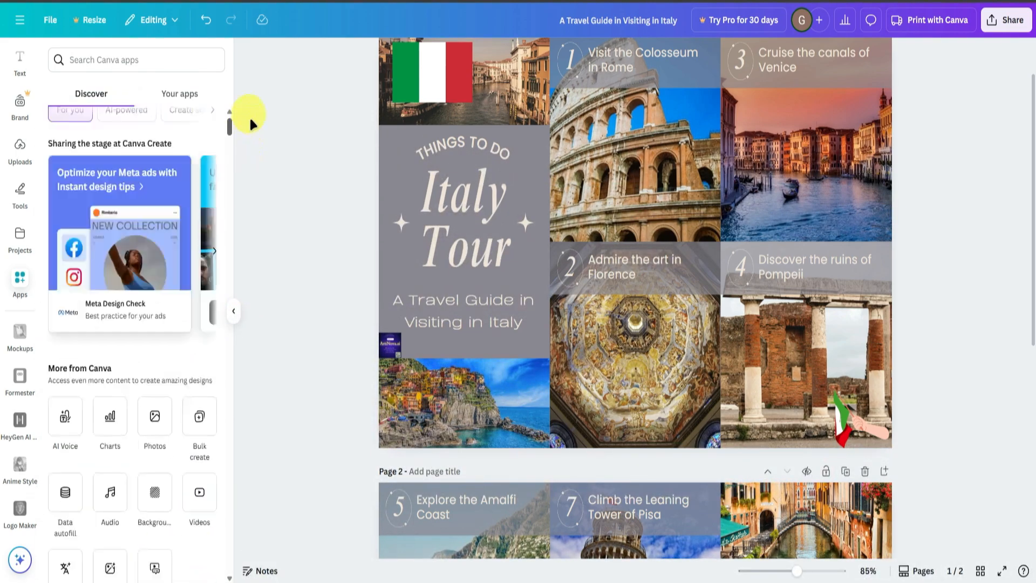
pyautogui.moveTo(250, 120); pyautogui.dragTo(250, 114)
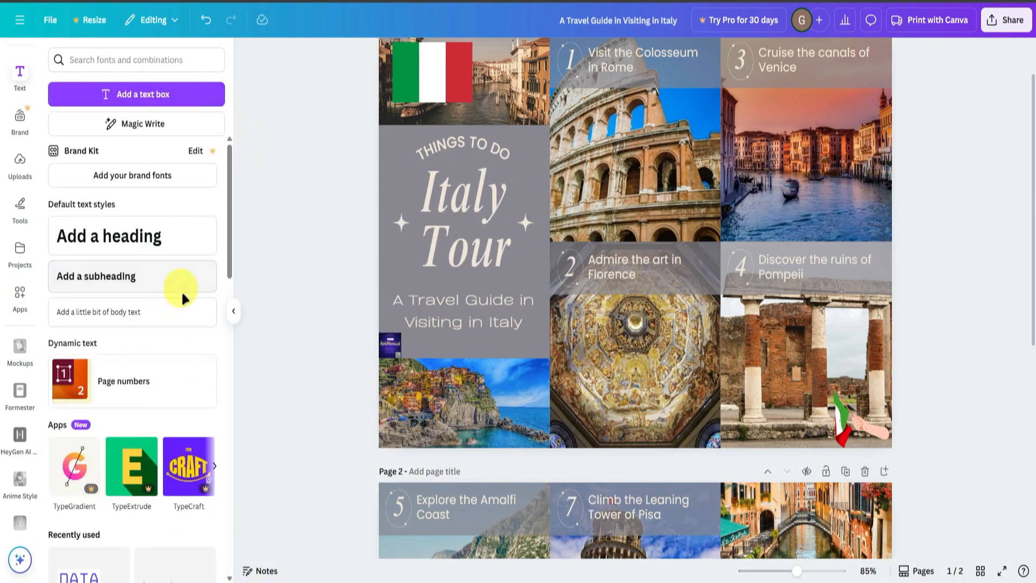
# Review both pages of the brochure and collapse the side content to widen the canvas.
pyautogui.scroll(2, 271, 315)
pyautogui.scroll(-3, 302, 314)
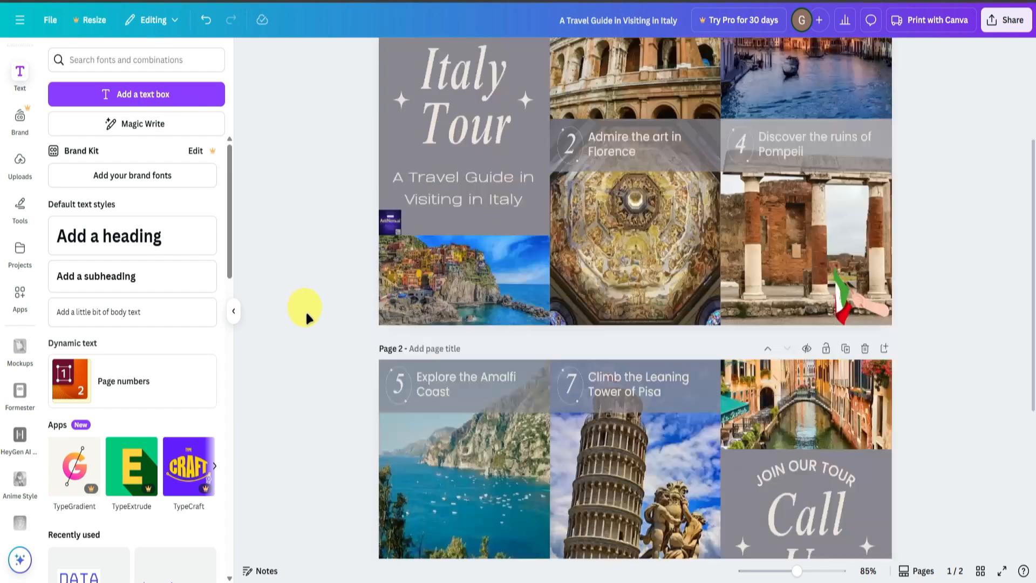
pyautogui.scroll(-4, 305, 310)
pyautogui.scroll(8, 305, 310)
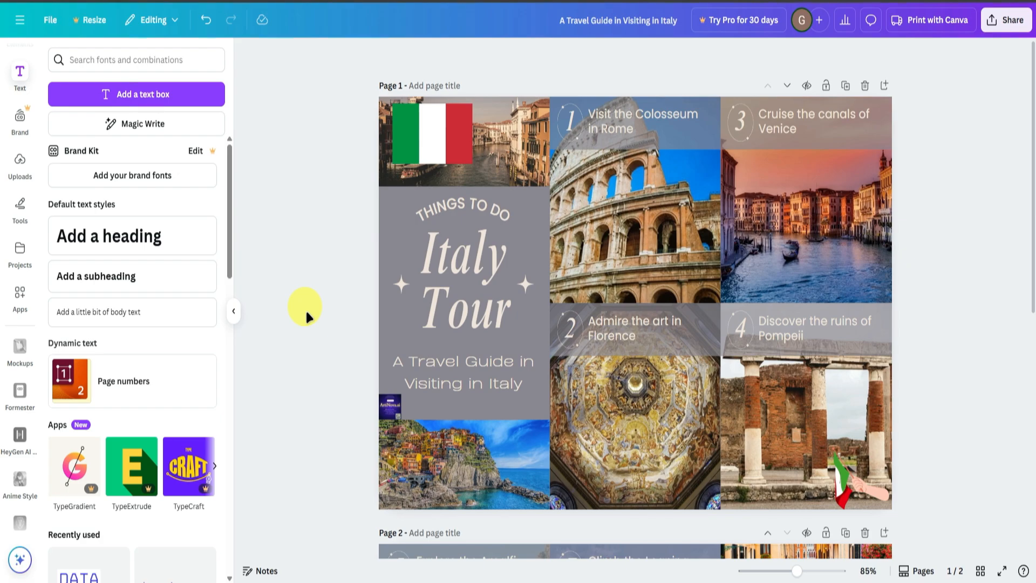
pyautogui.scroll(-5, 305, 308)
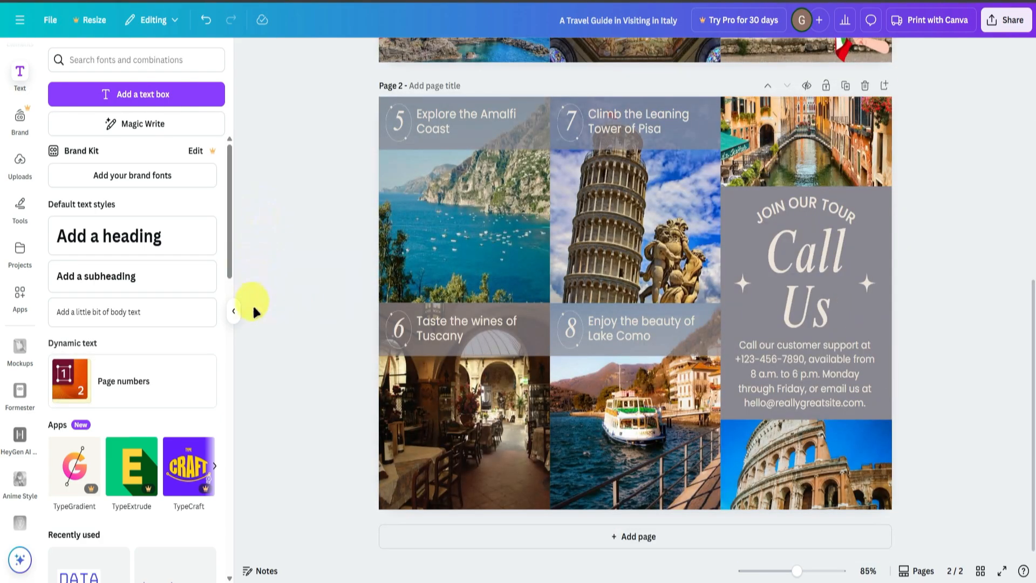
pyautogui.click(234, 309)
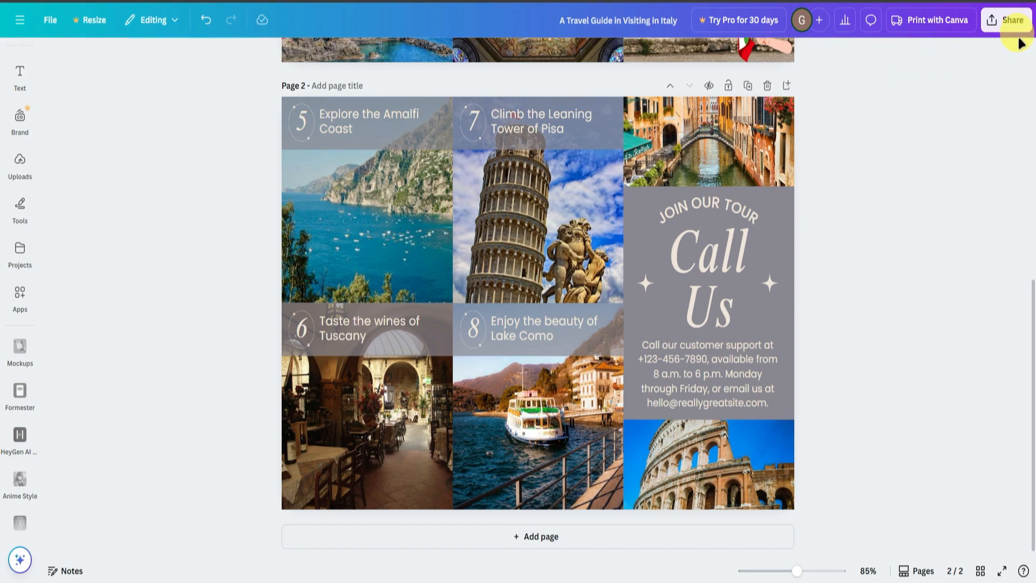
# Open the sharing options and examine where people, groups or emails can be given access to the design.
pyautogui.click(991, 22)
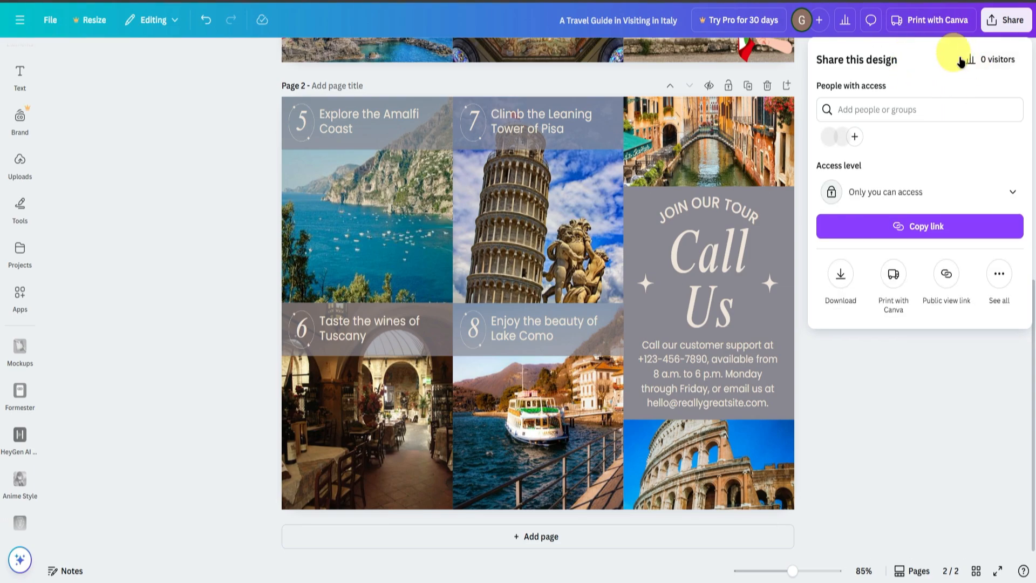
pyautogui.click(868, 107)
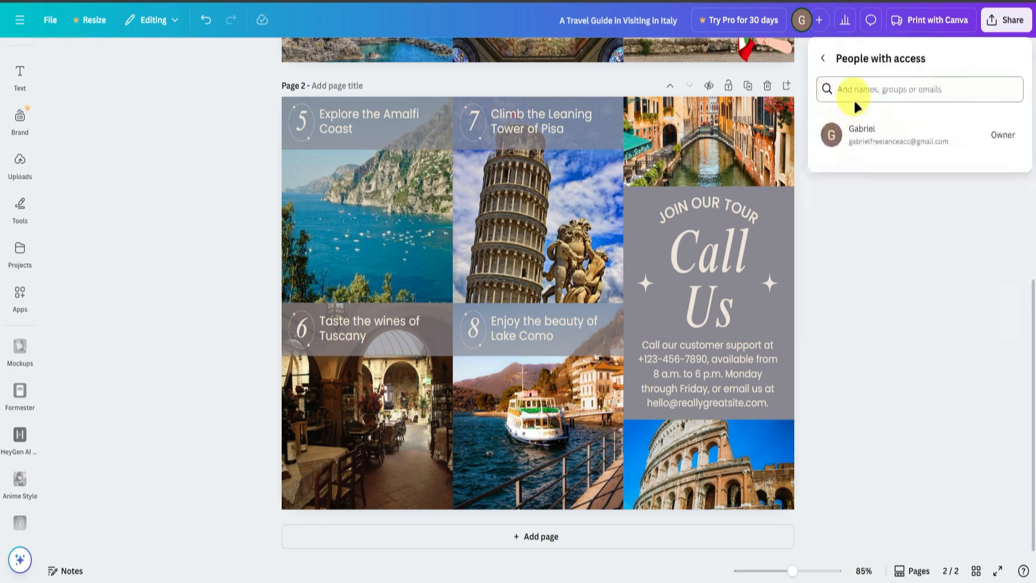
pyautogui.click(824, 58)
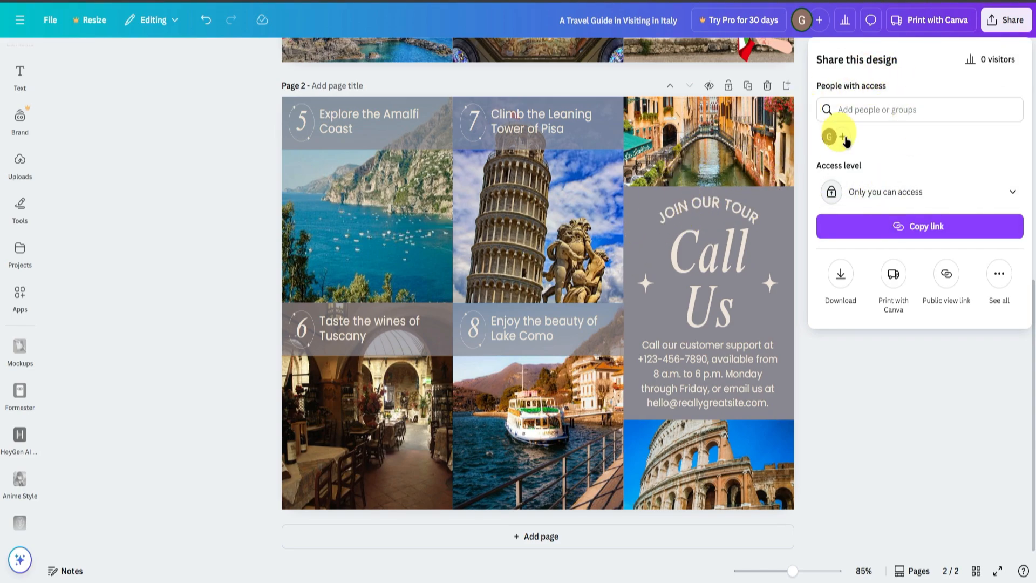
pyautogui.click(874, 108)
pyautogui.click(824, 57)
pyautogui.click(859, 108)
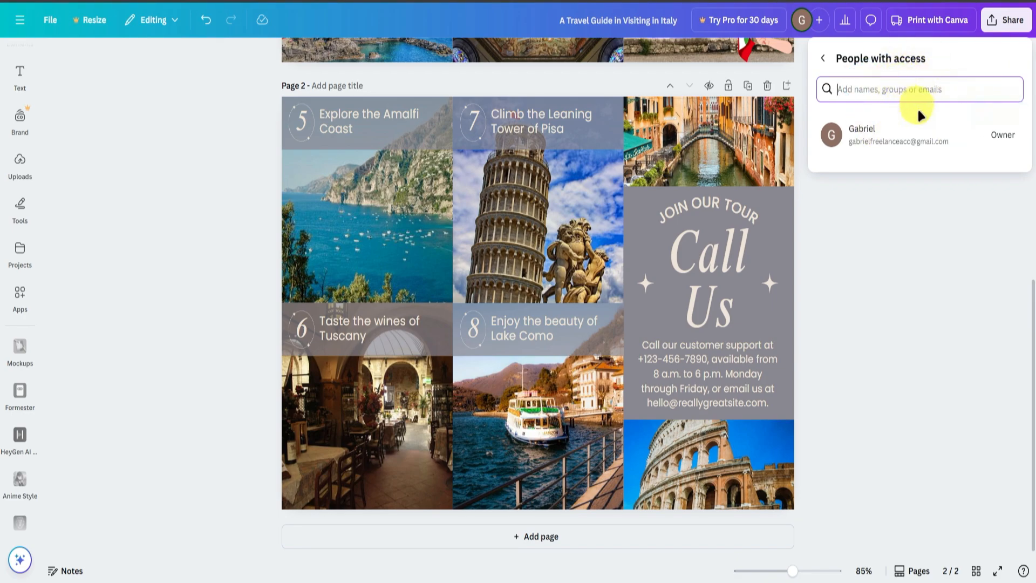
pyautogui.click(823, 58)
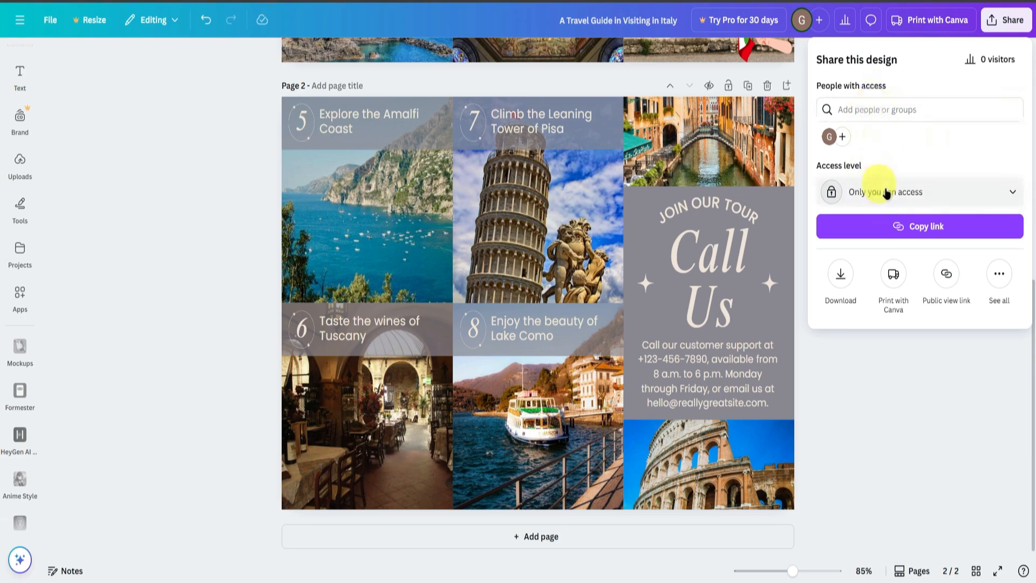
# Examine the access level choices for the design link and close the sharing options.
pyautogui.click(919, 192)
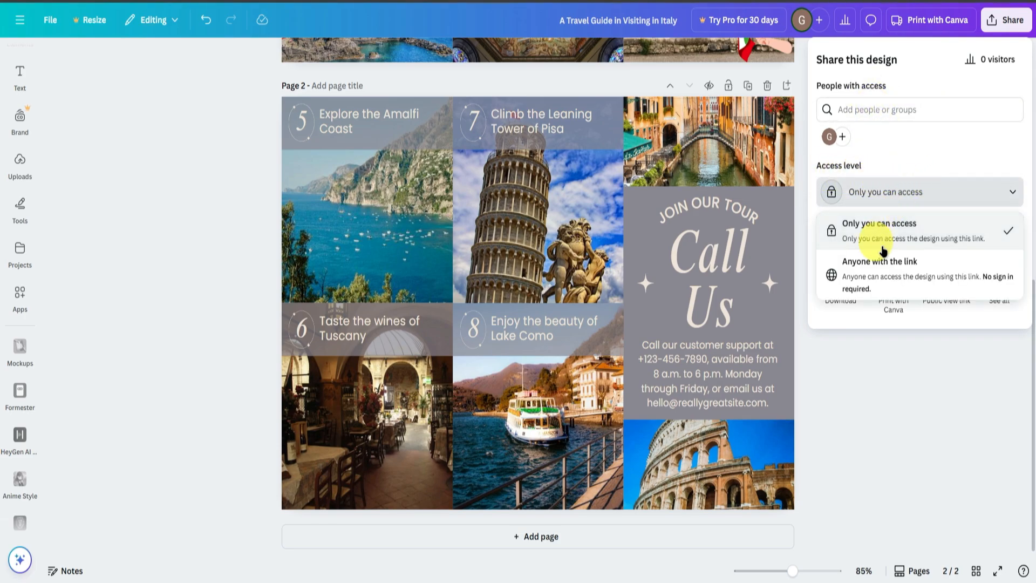
pyautogui.click(899, 189)
pyautogui.click(905, 191)
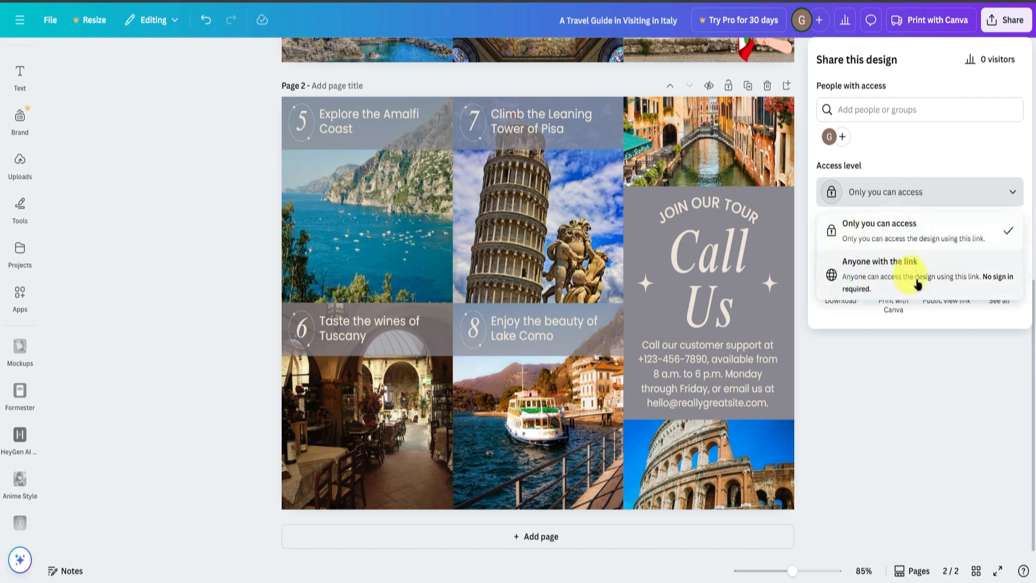
pyautogui.click(892, 357)
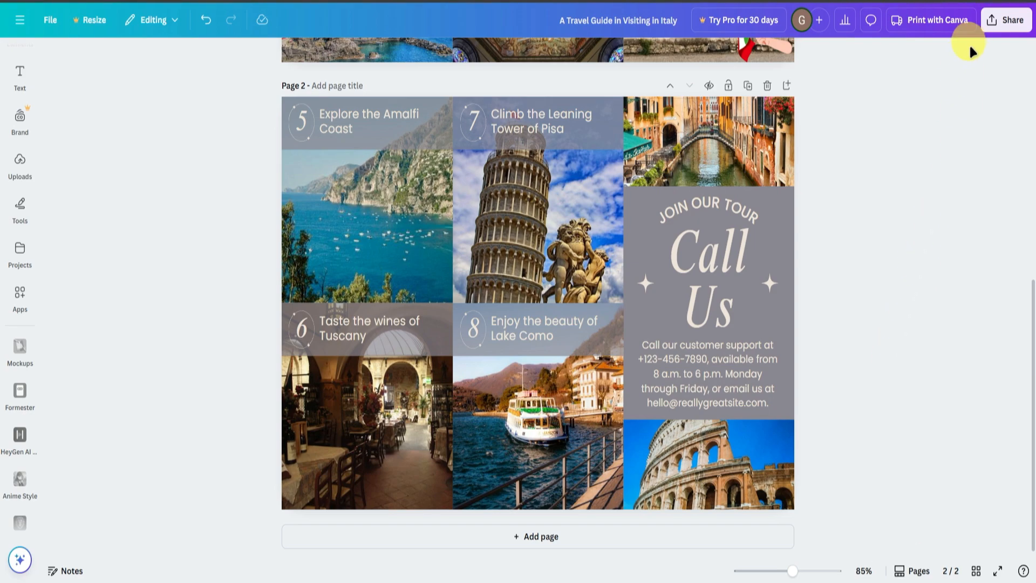
pyautogui.click(1009, 20)
pyautogui.click(1005, 391)
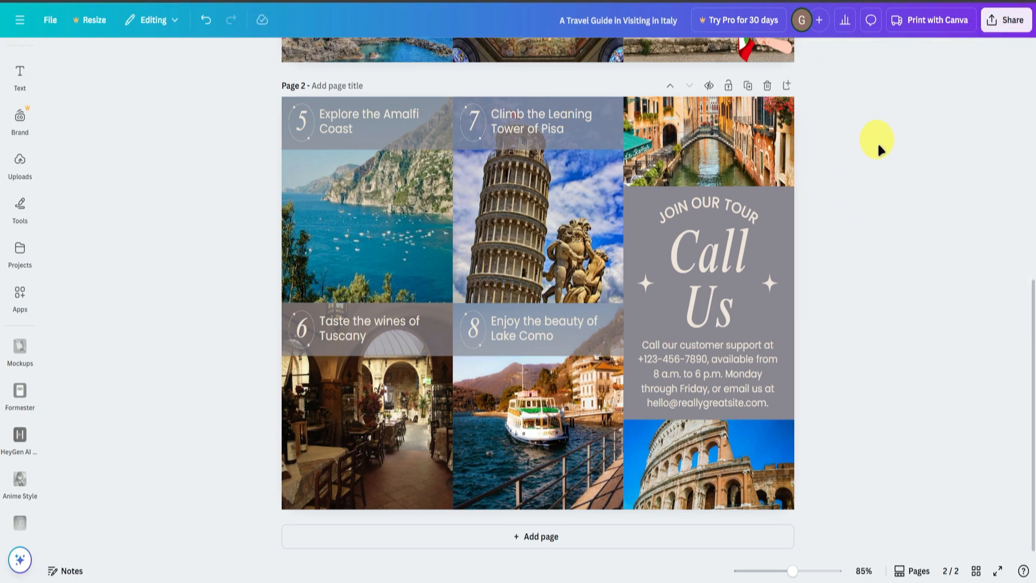
# Clear the current title of the design.
pyautogui.scroll(8, 566, 103)
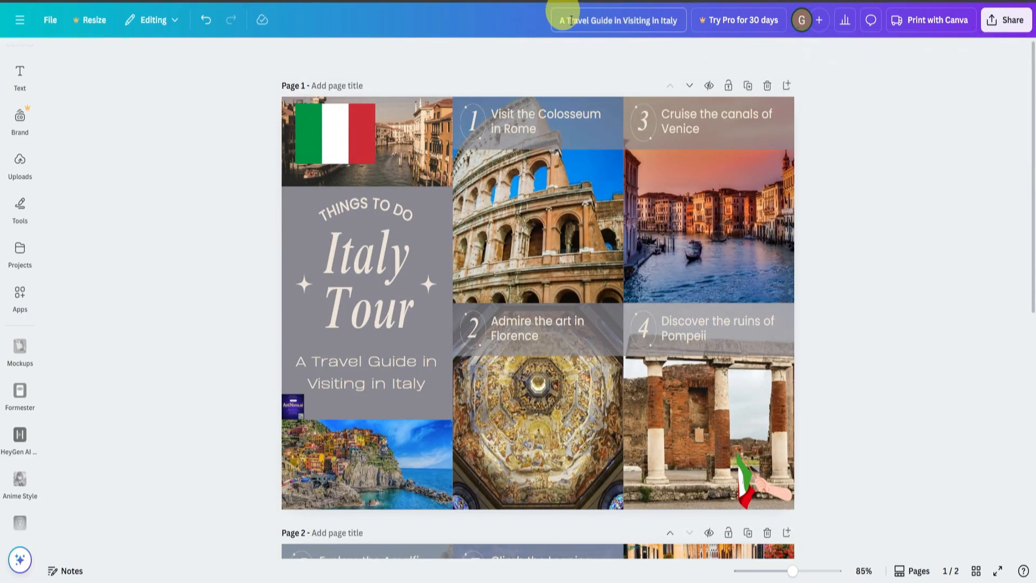
pyautogui.moveTo(557, 20); pyautogui.dragTo(671, 25)
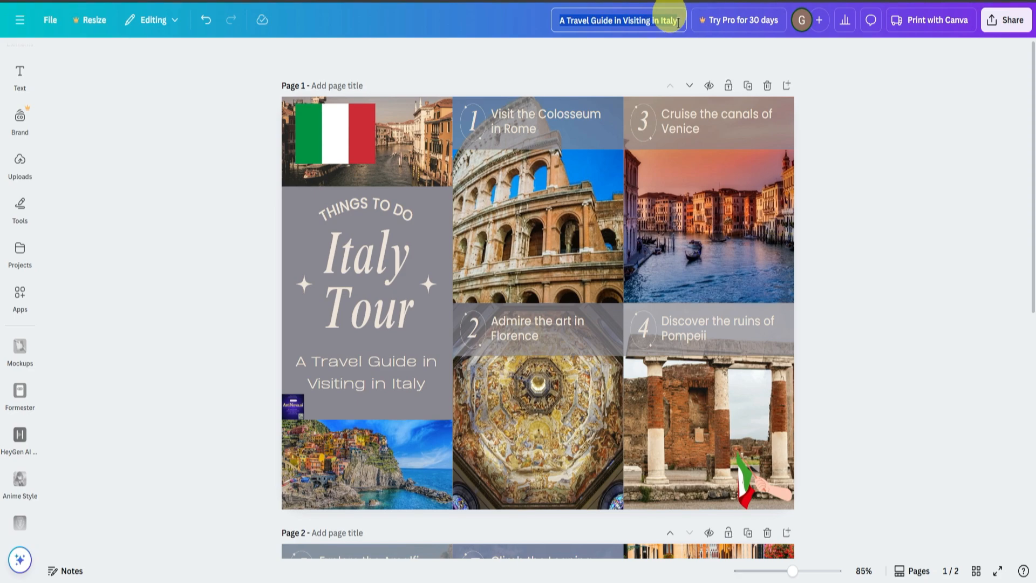
pyautogui.press('BackSpace')
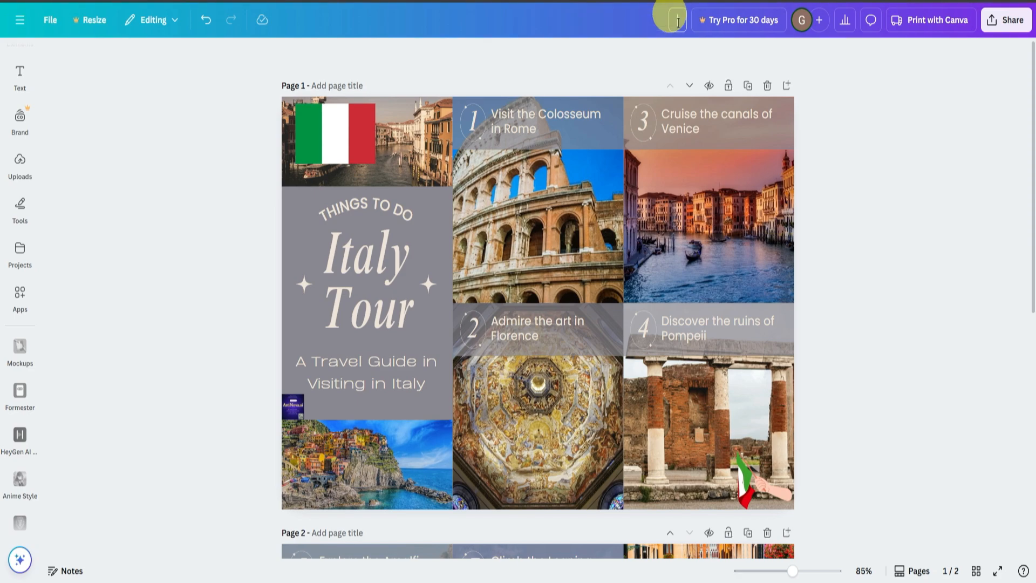